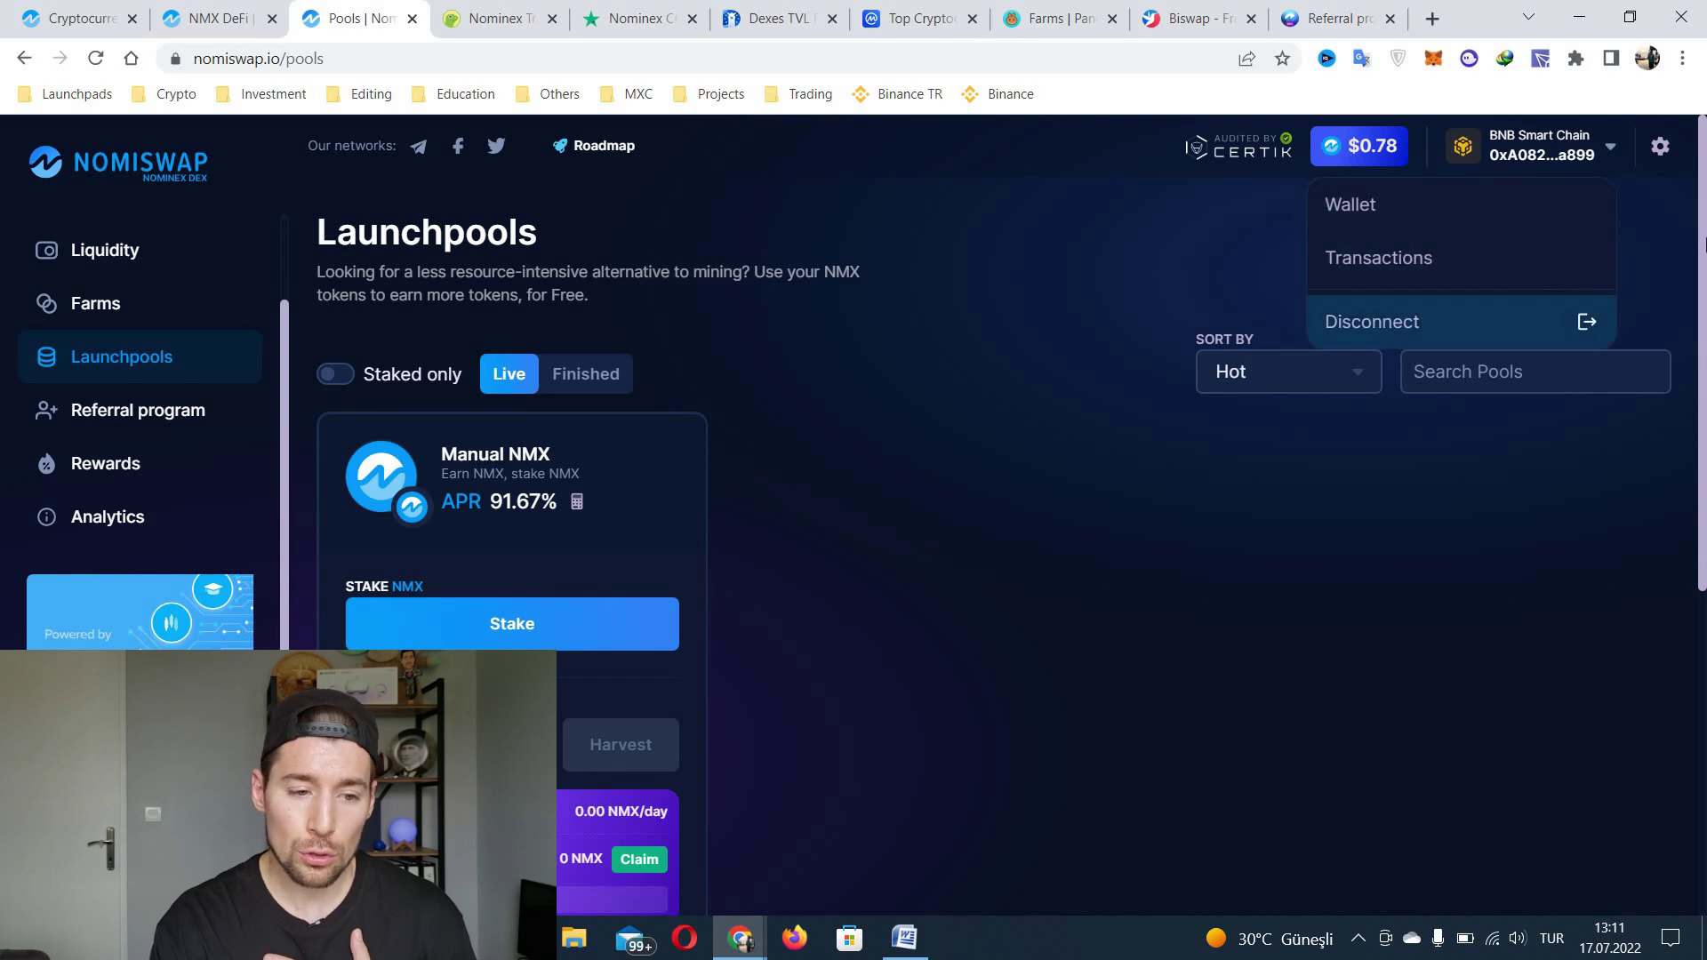
Disconnect the current wallet and reconnect it through Metamask from the home page.
left_click(1569, 322)
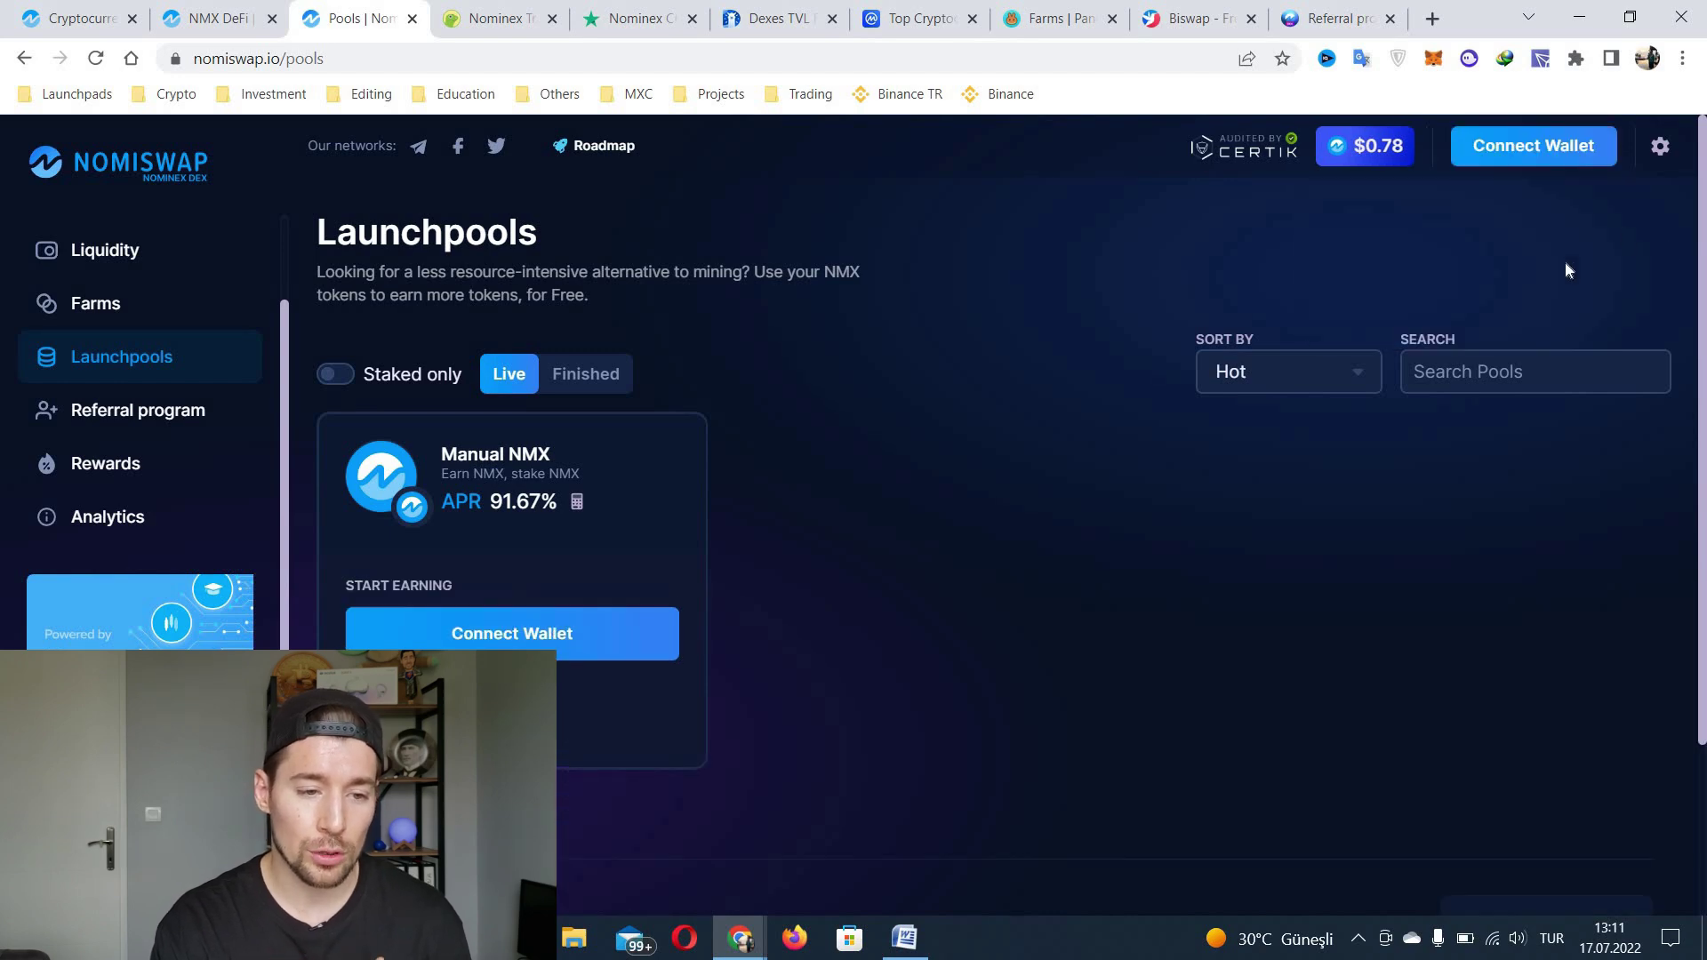
left_click(76, 253)
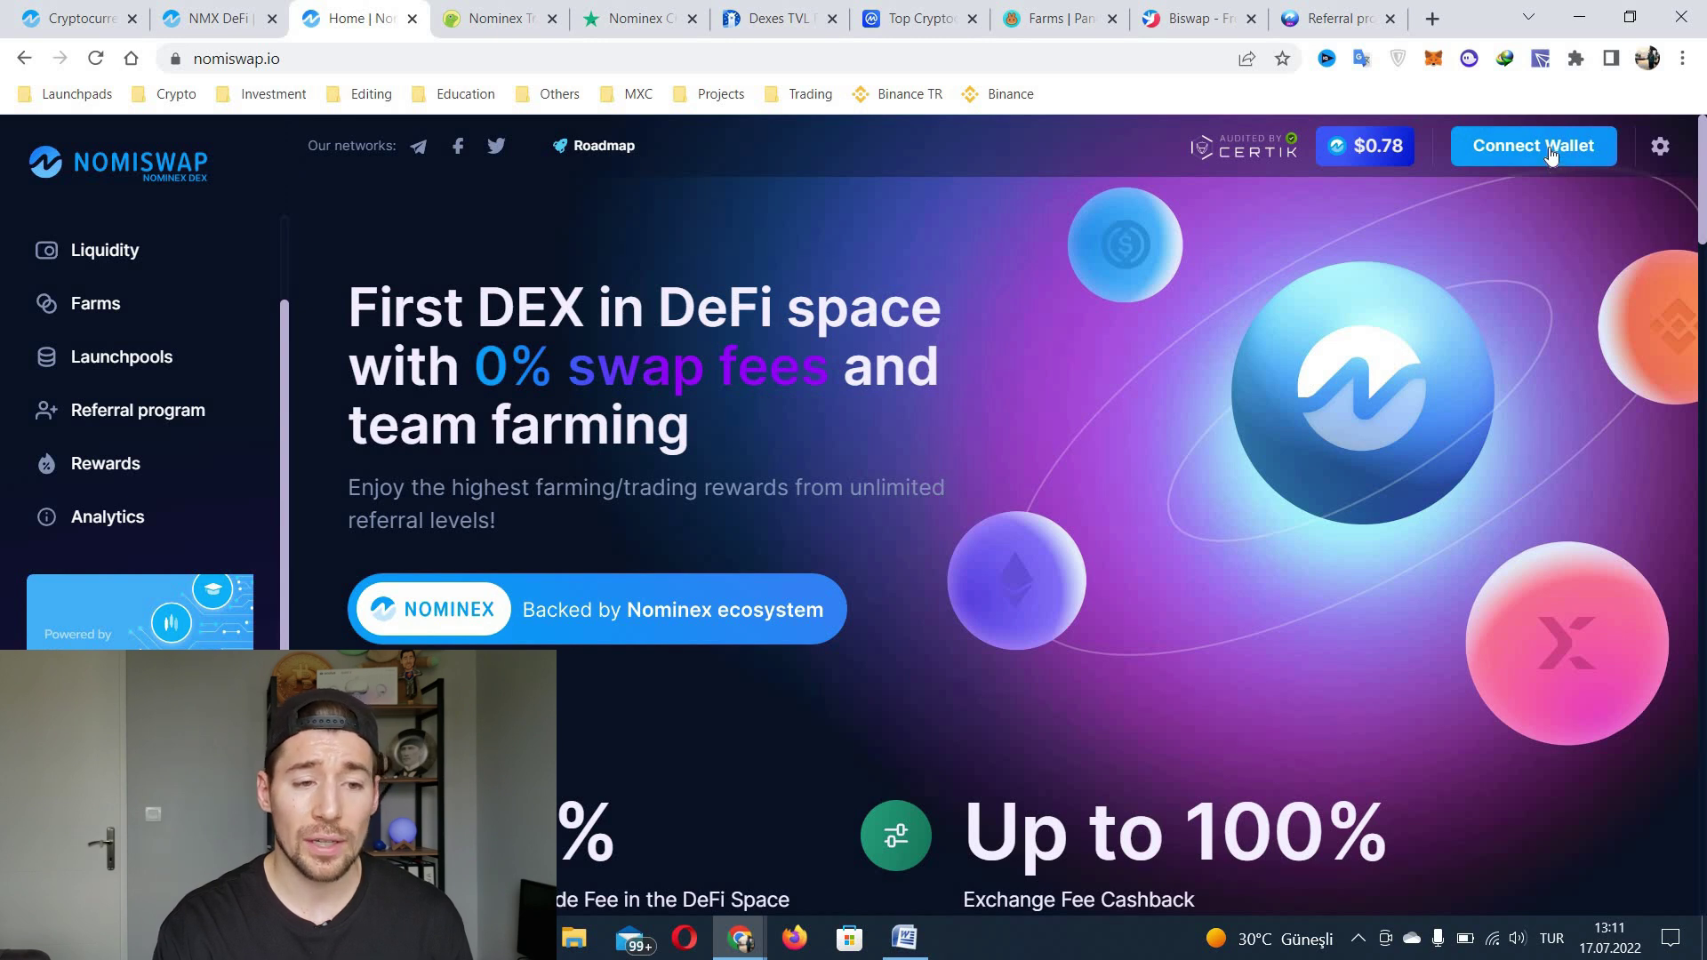
left_click(1549, 147)
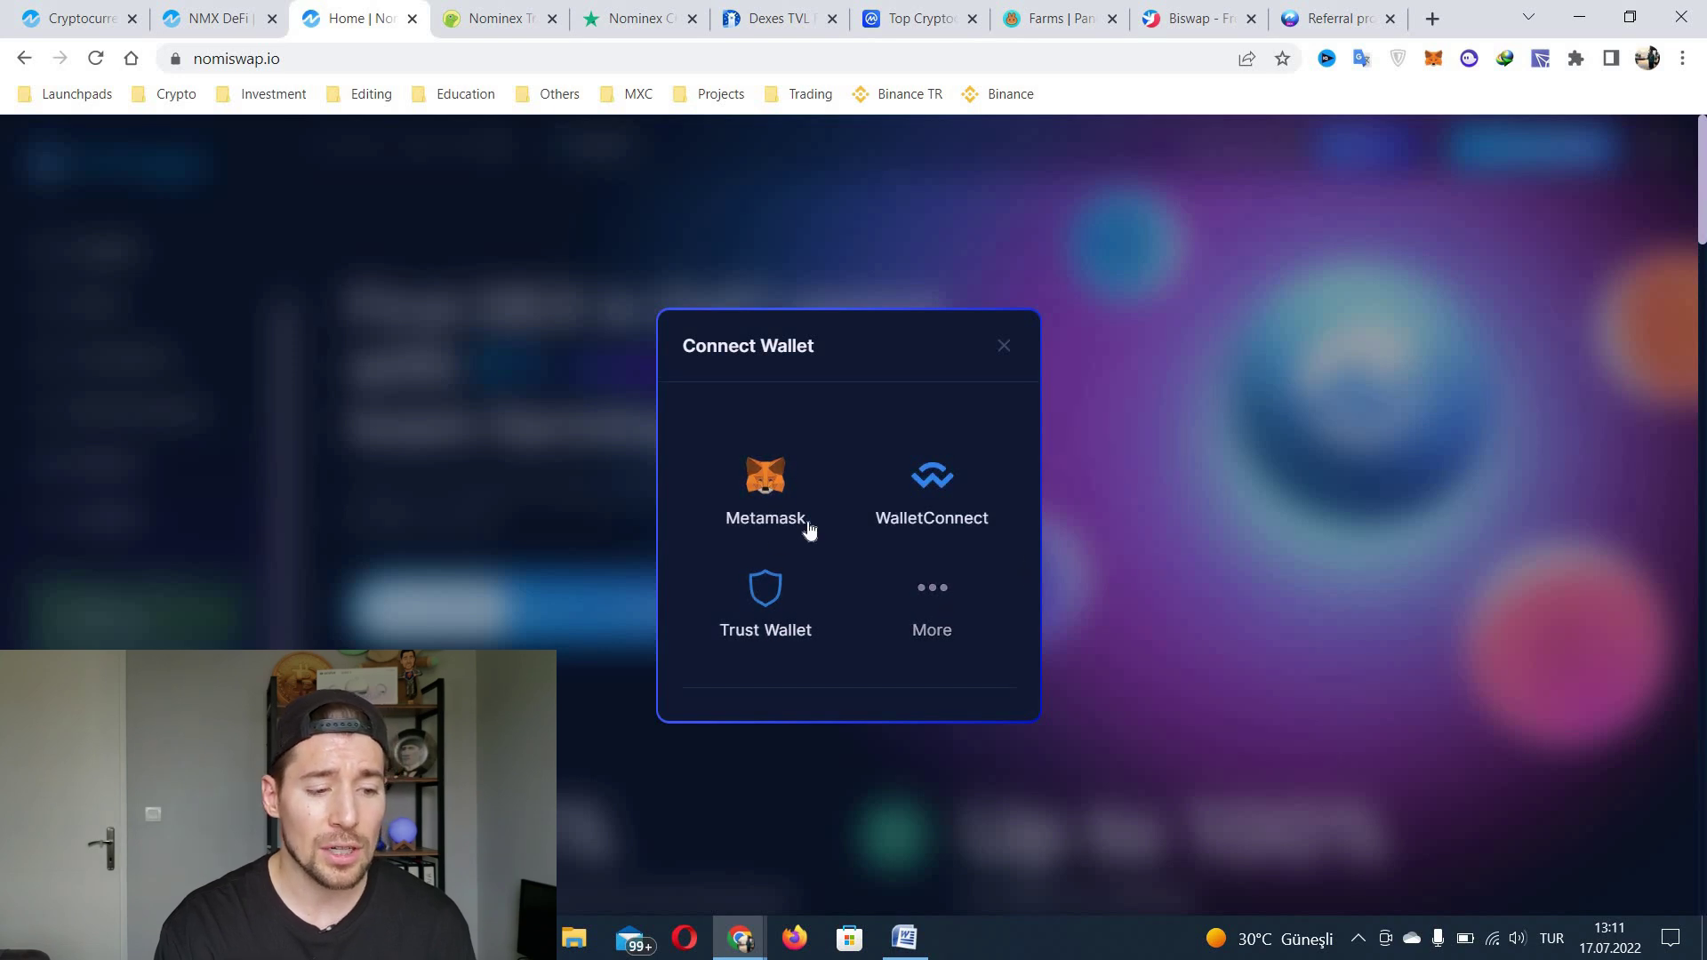
left_click(779, 495)
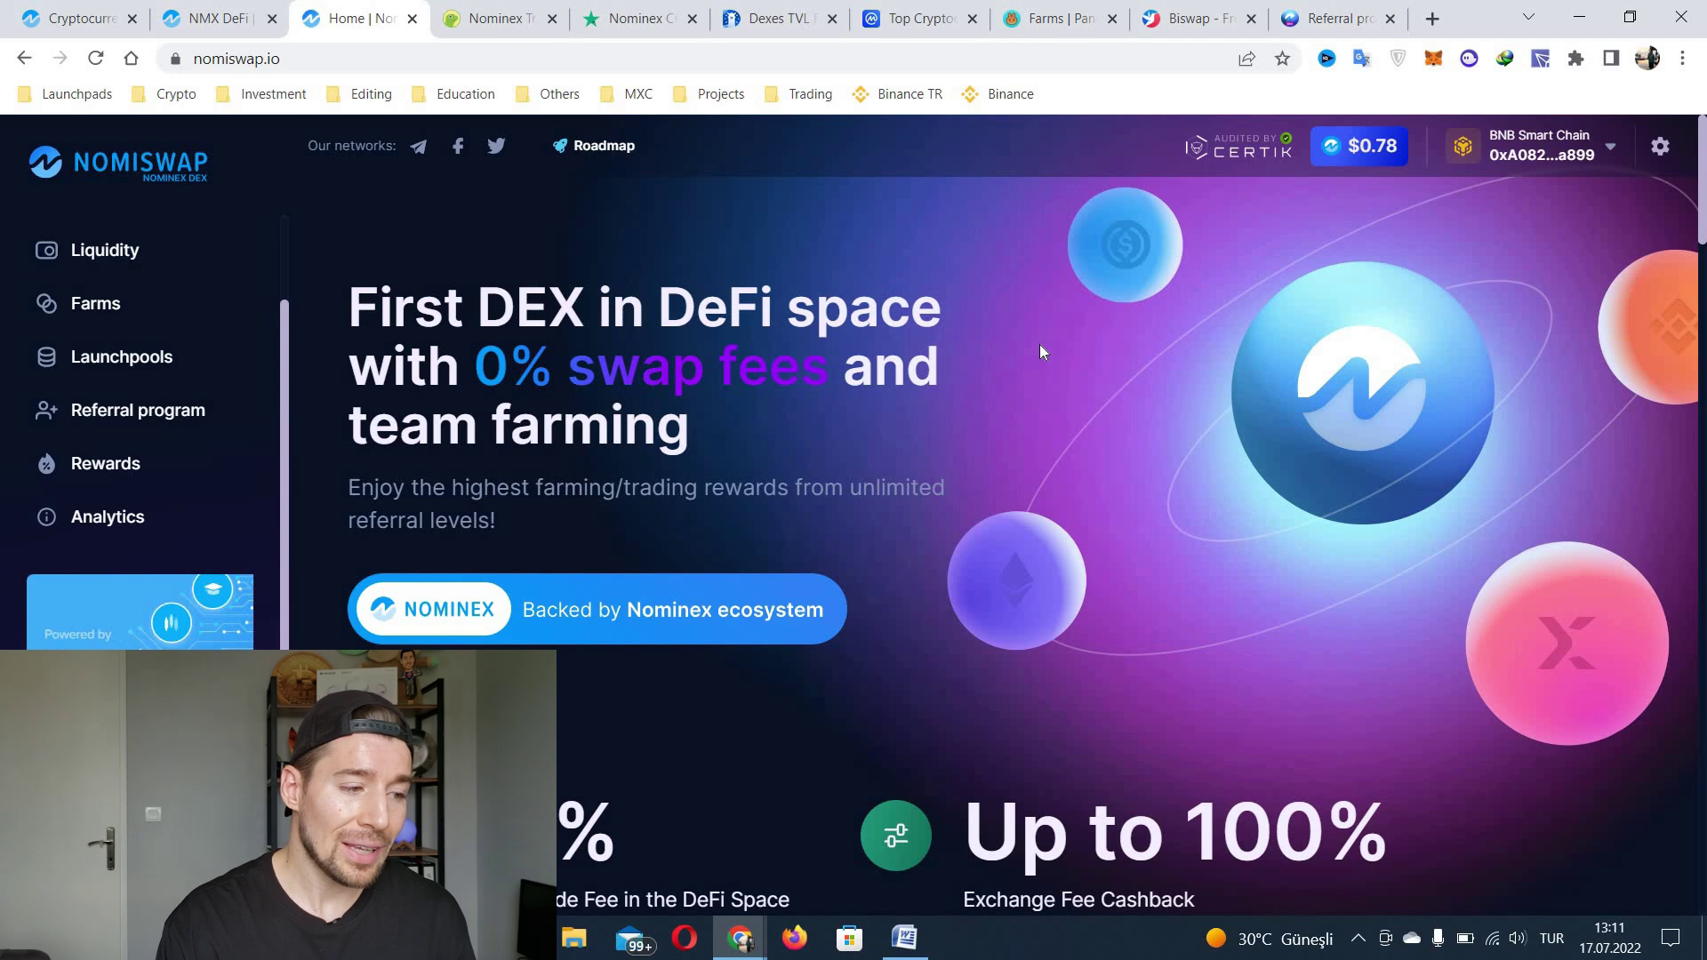
Open the farms list and review the NMX-USDT position, its holder bonus and the APRs of the other farms.
left_click(120, 311)
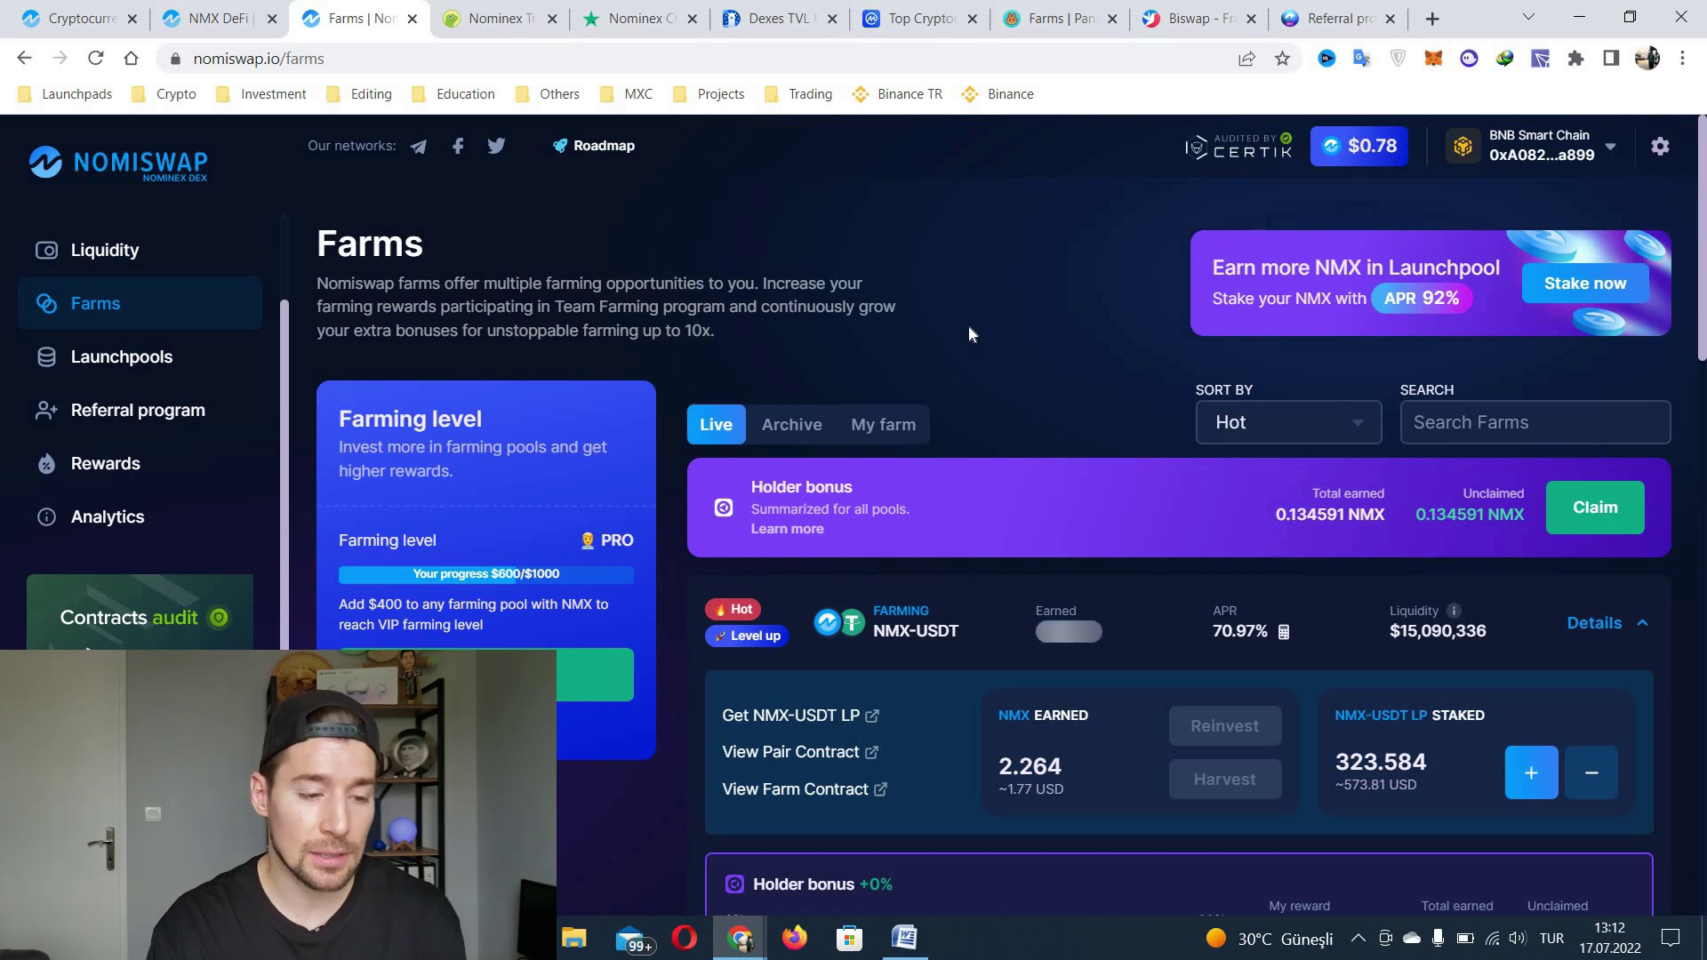
scroll(969, 333, "down", 1)
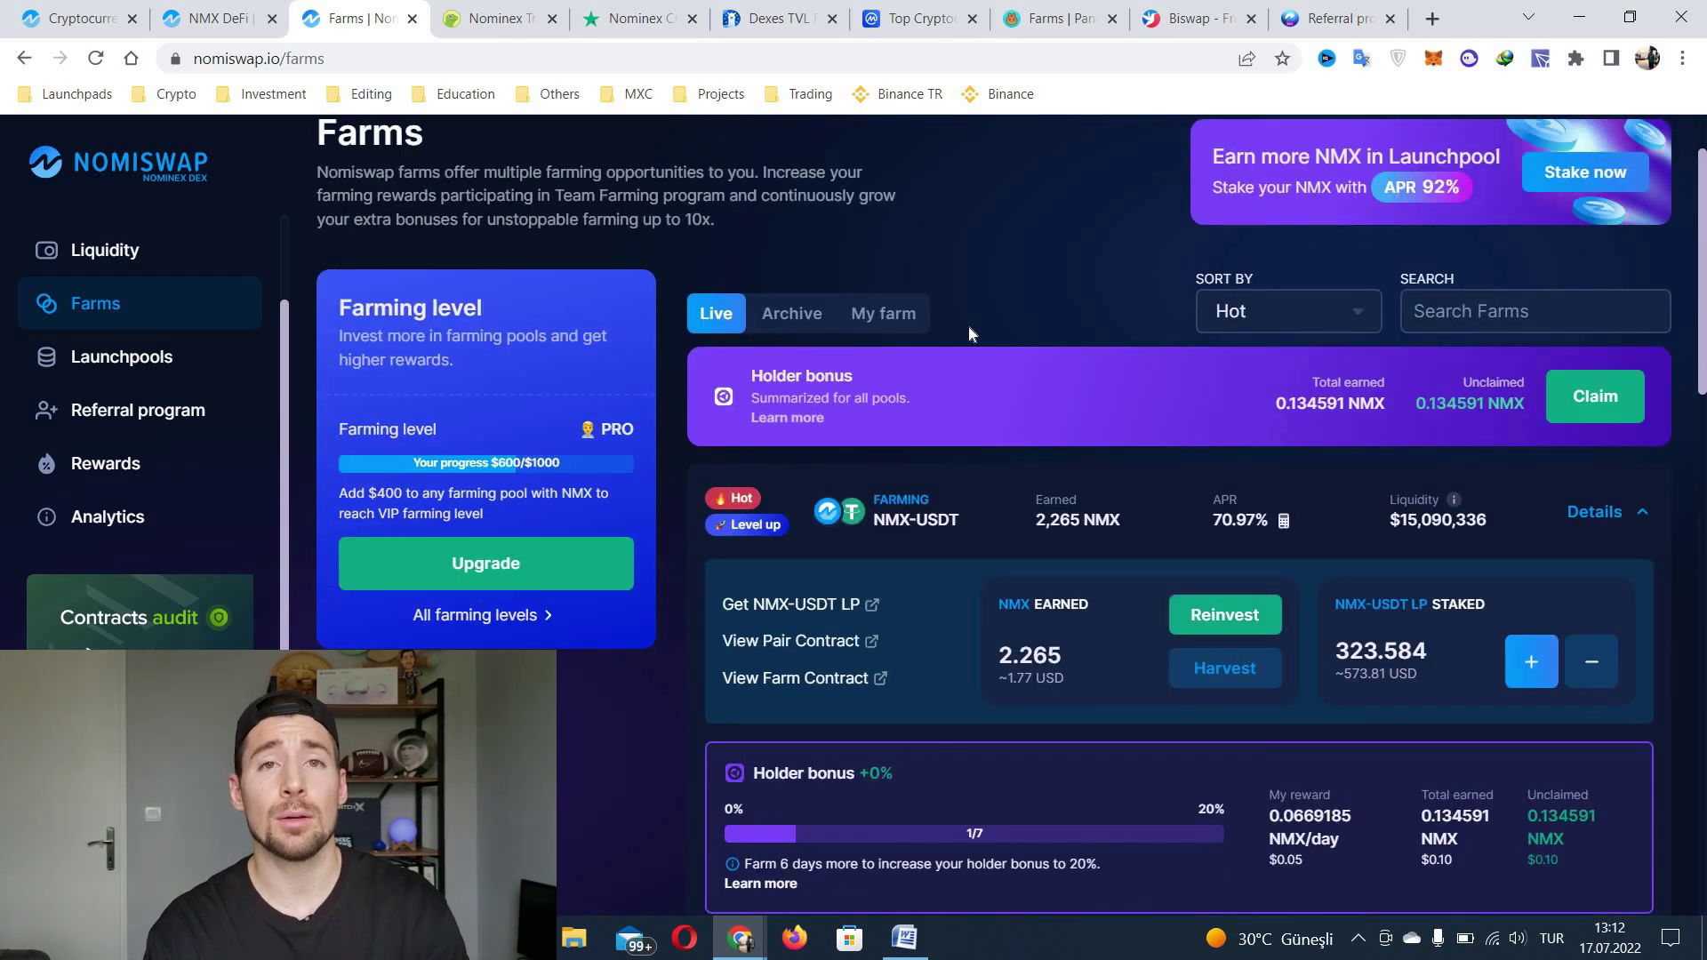
scroll(1120, 374, "down", 1)
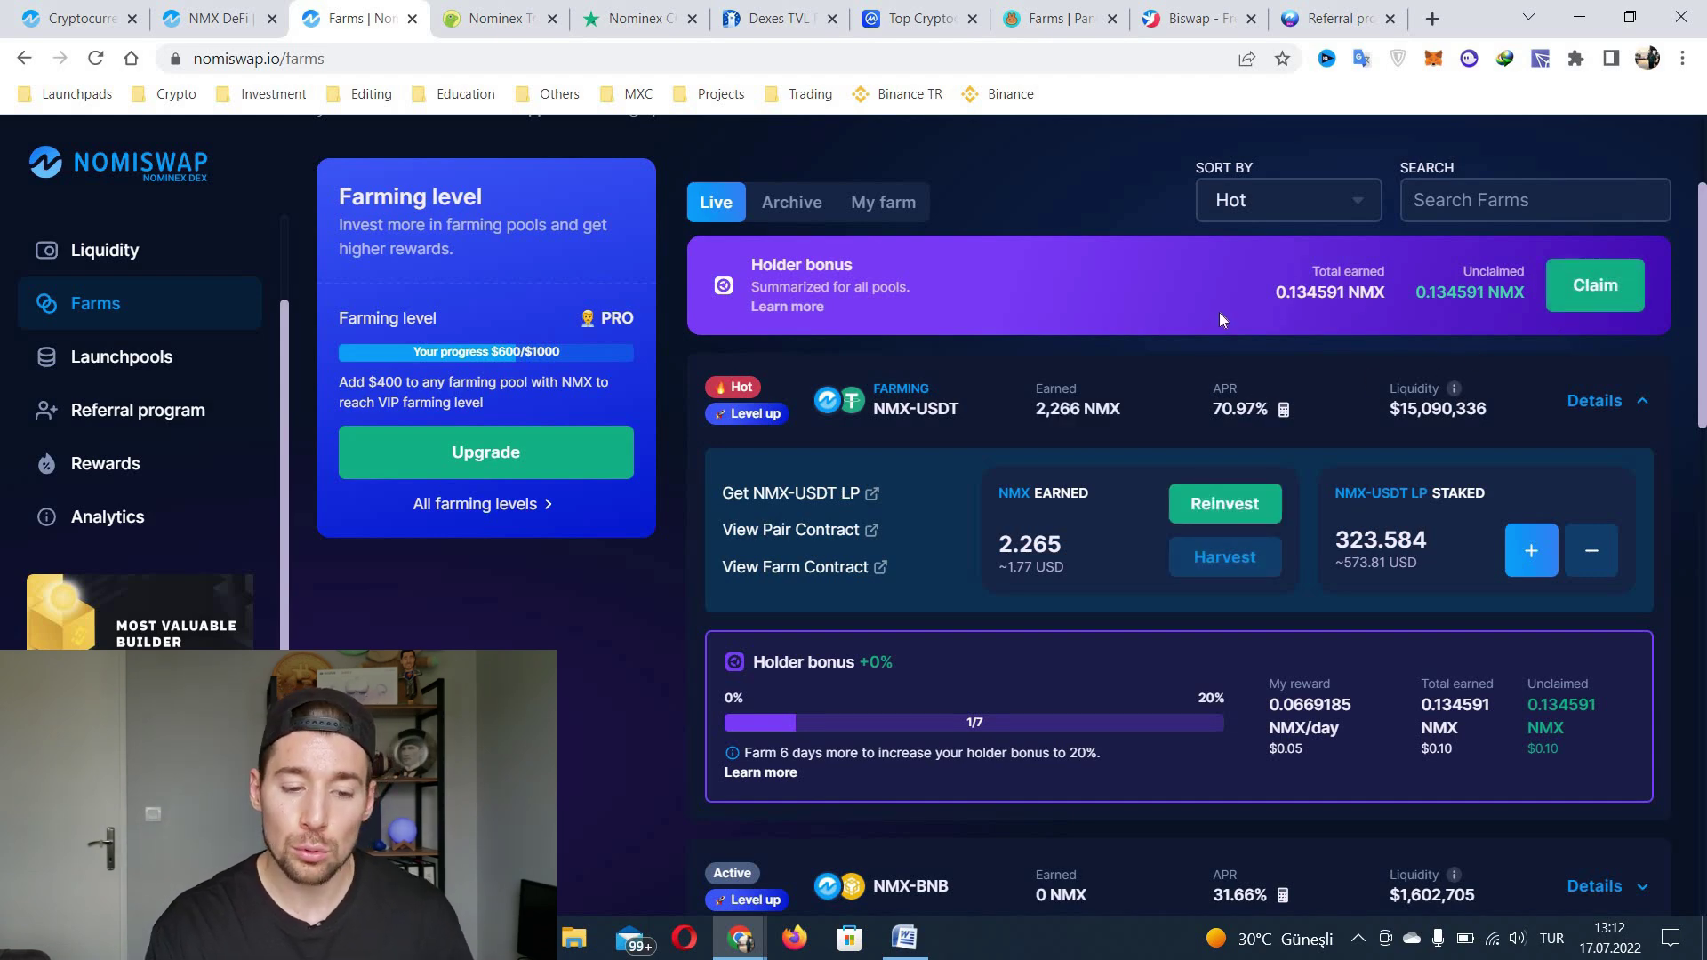
scroll(1219, 312, "down", 5)
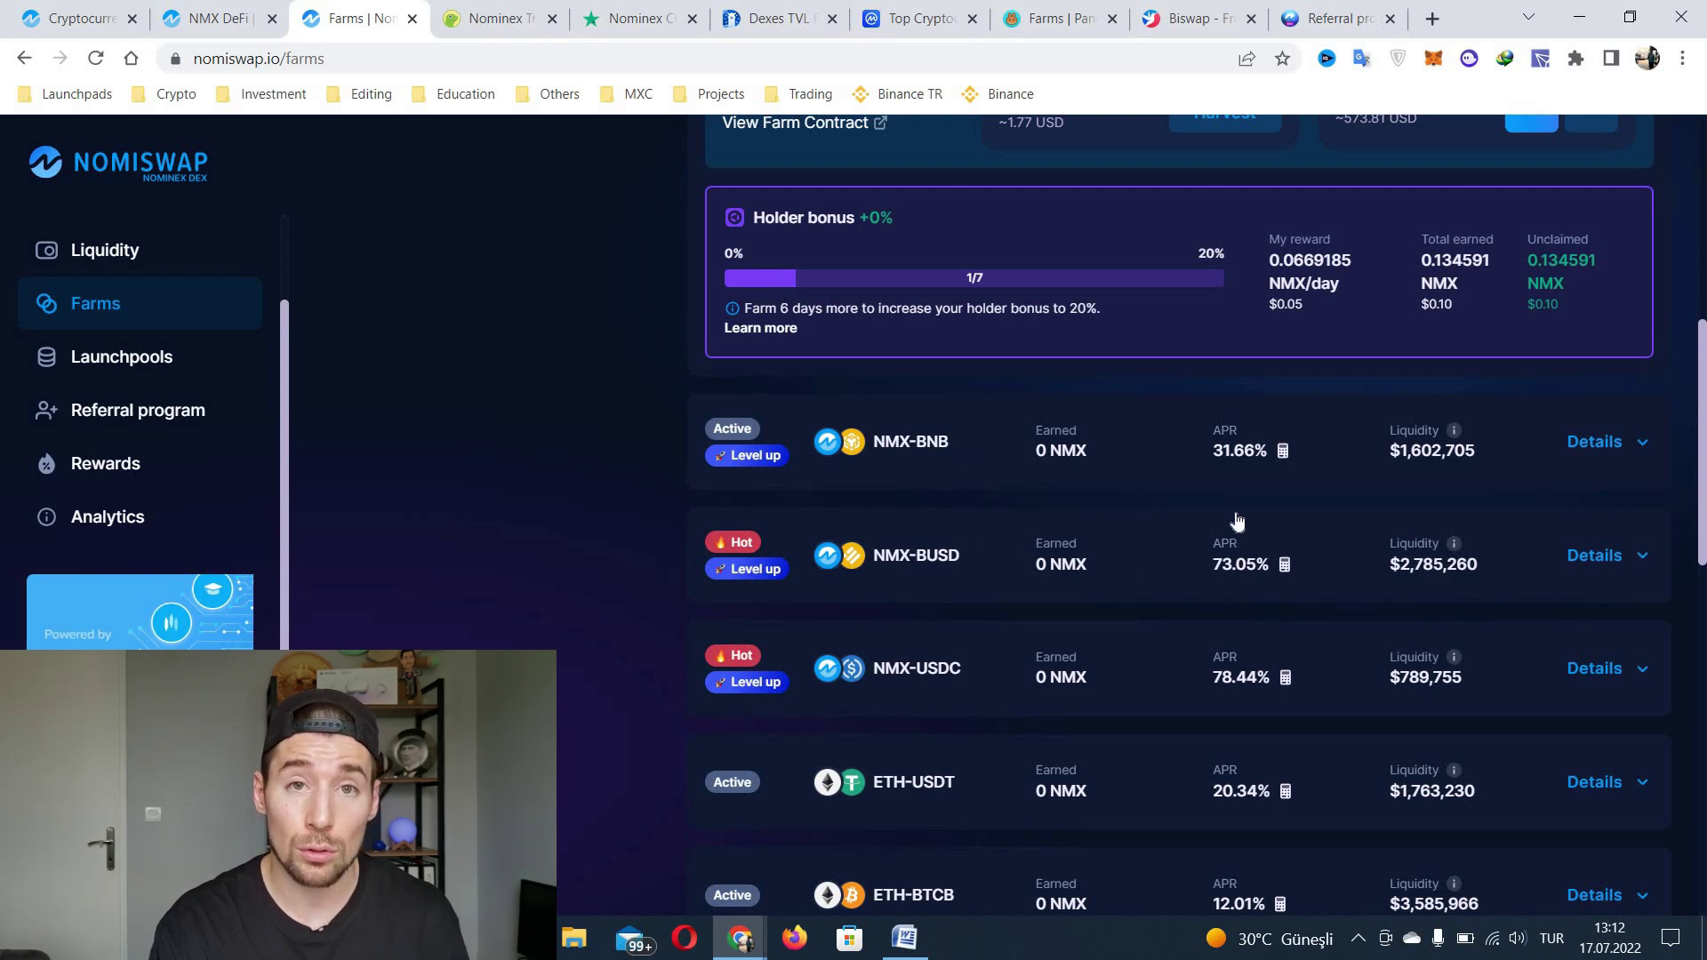
scroll(1239, 453, "down", 1)
scroll(1238, 439, "down", 2)
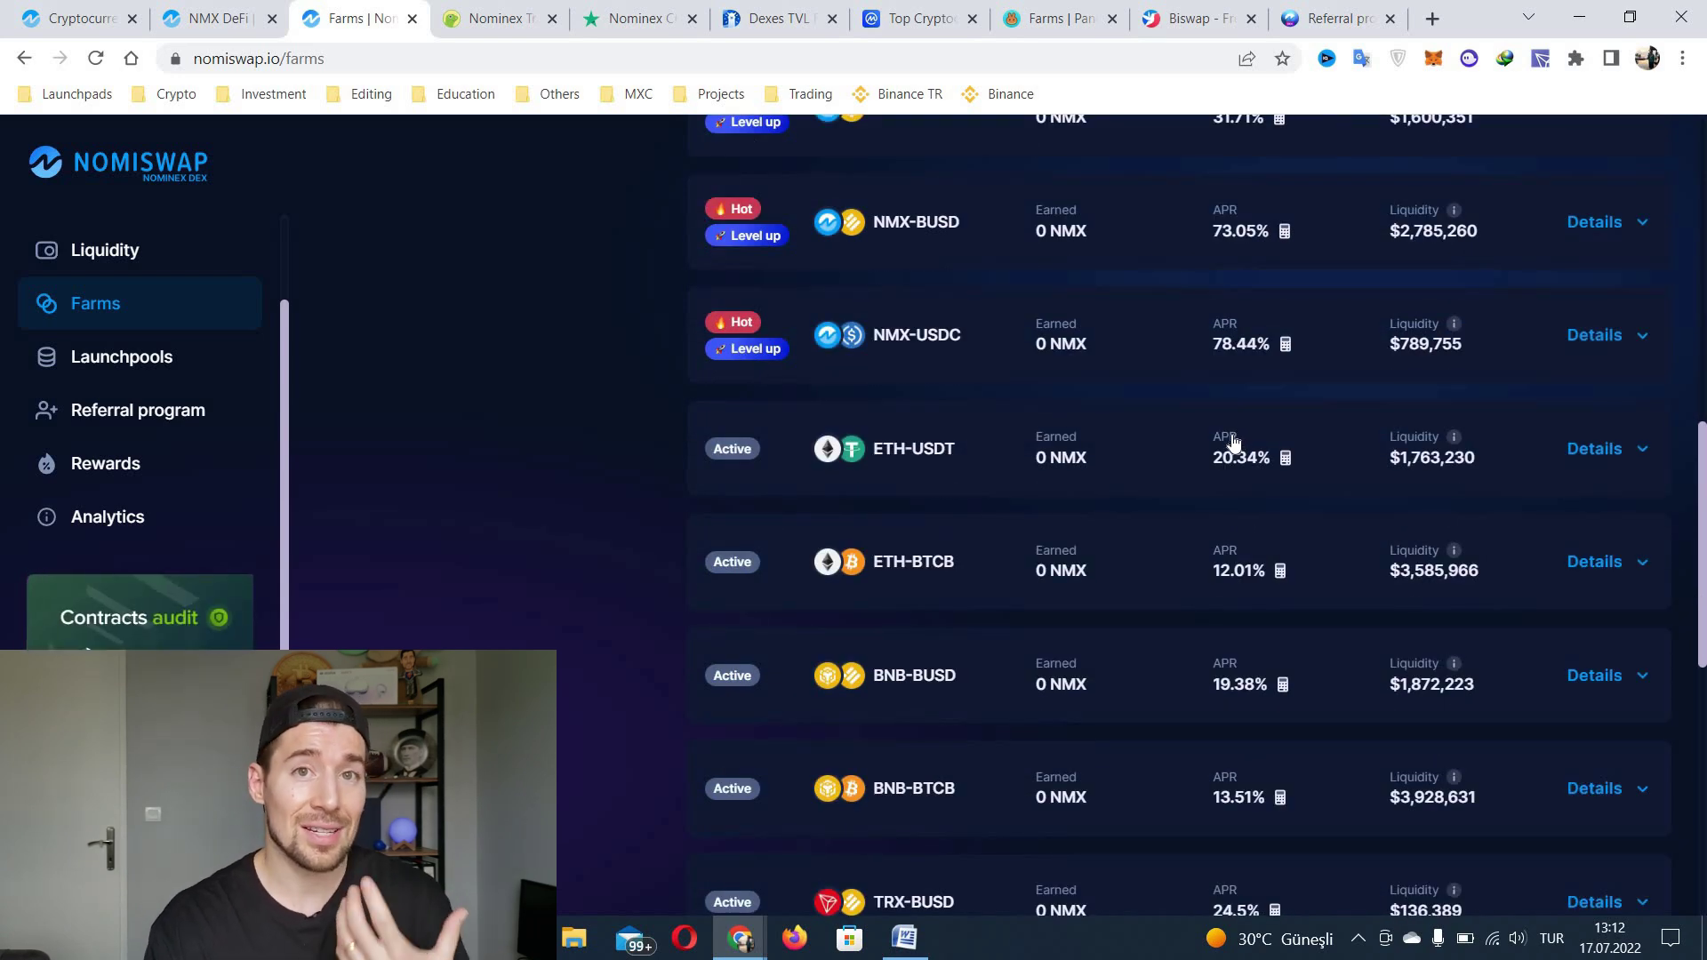
scroll(967, 481, "down", 2)
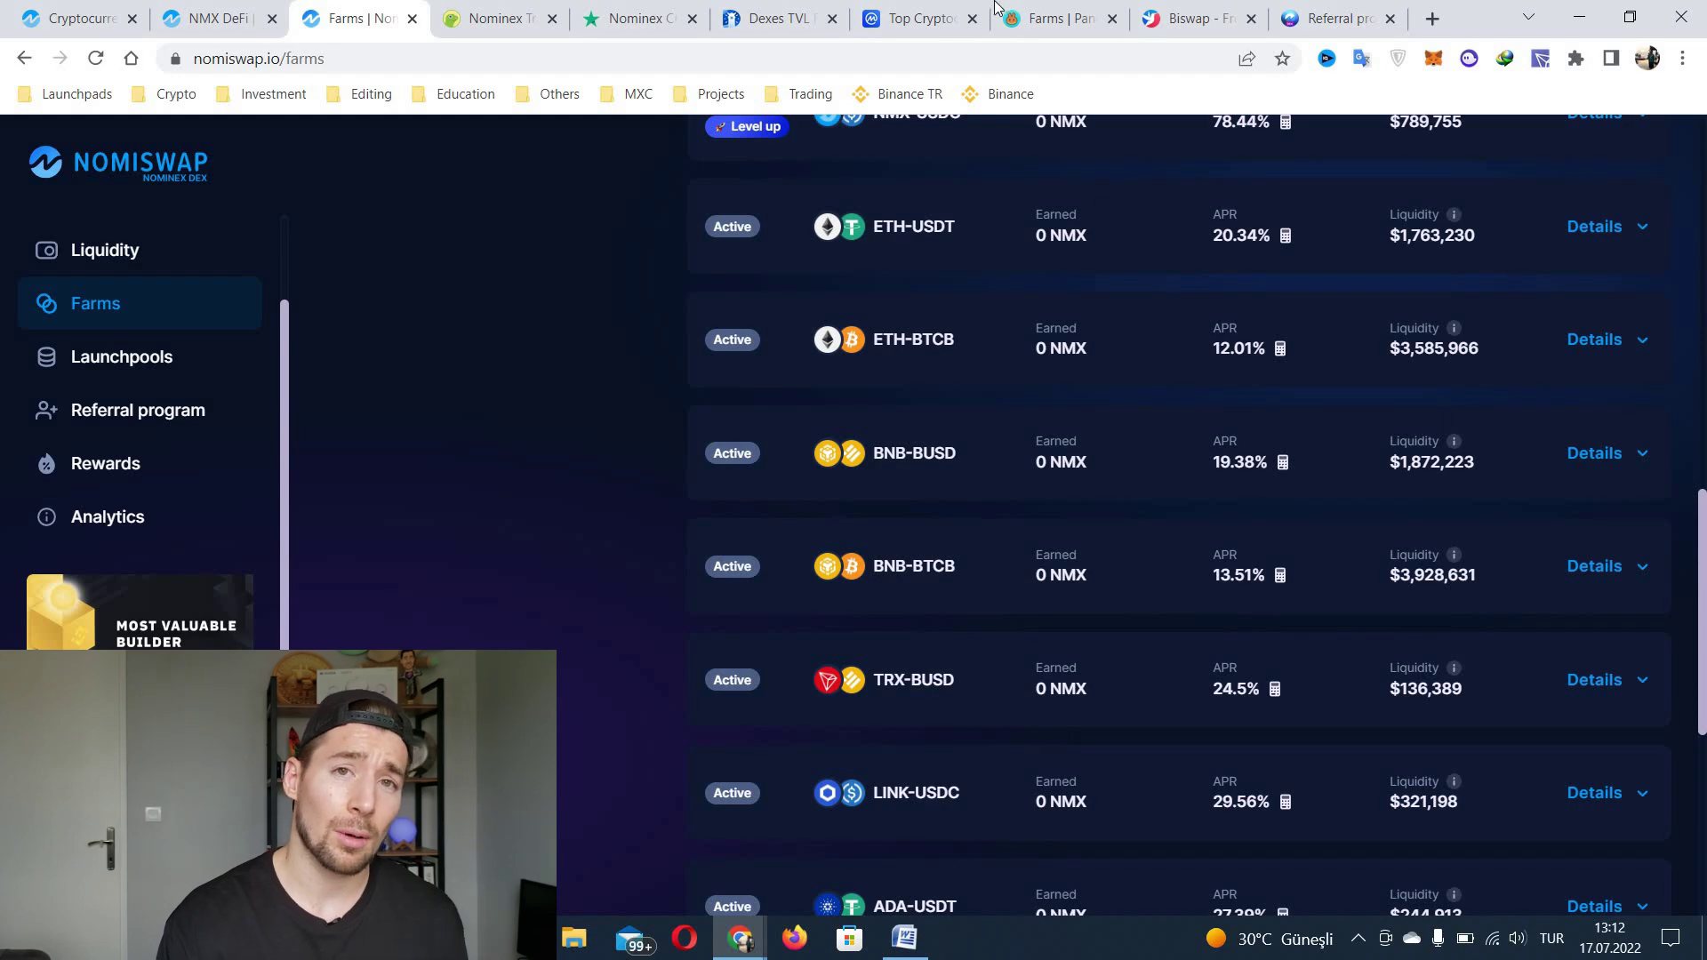
Check the PancakeSwap farms for comparison and review the APR and liquidity of the remaining Nomiswap farms.
left_click(1051, 16)
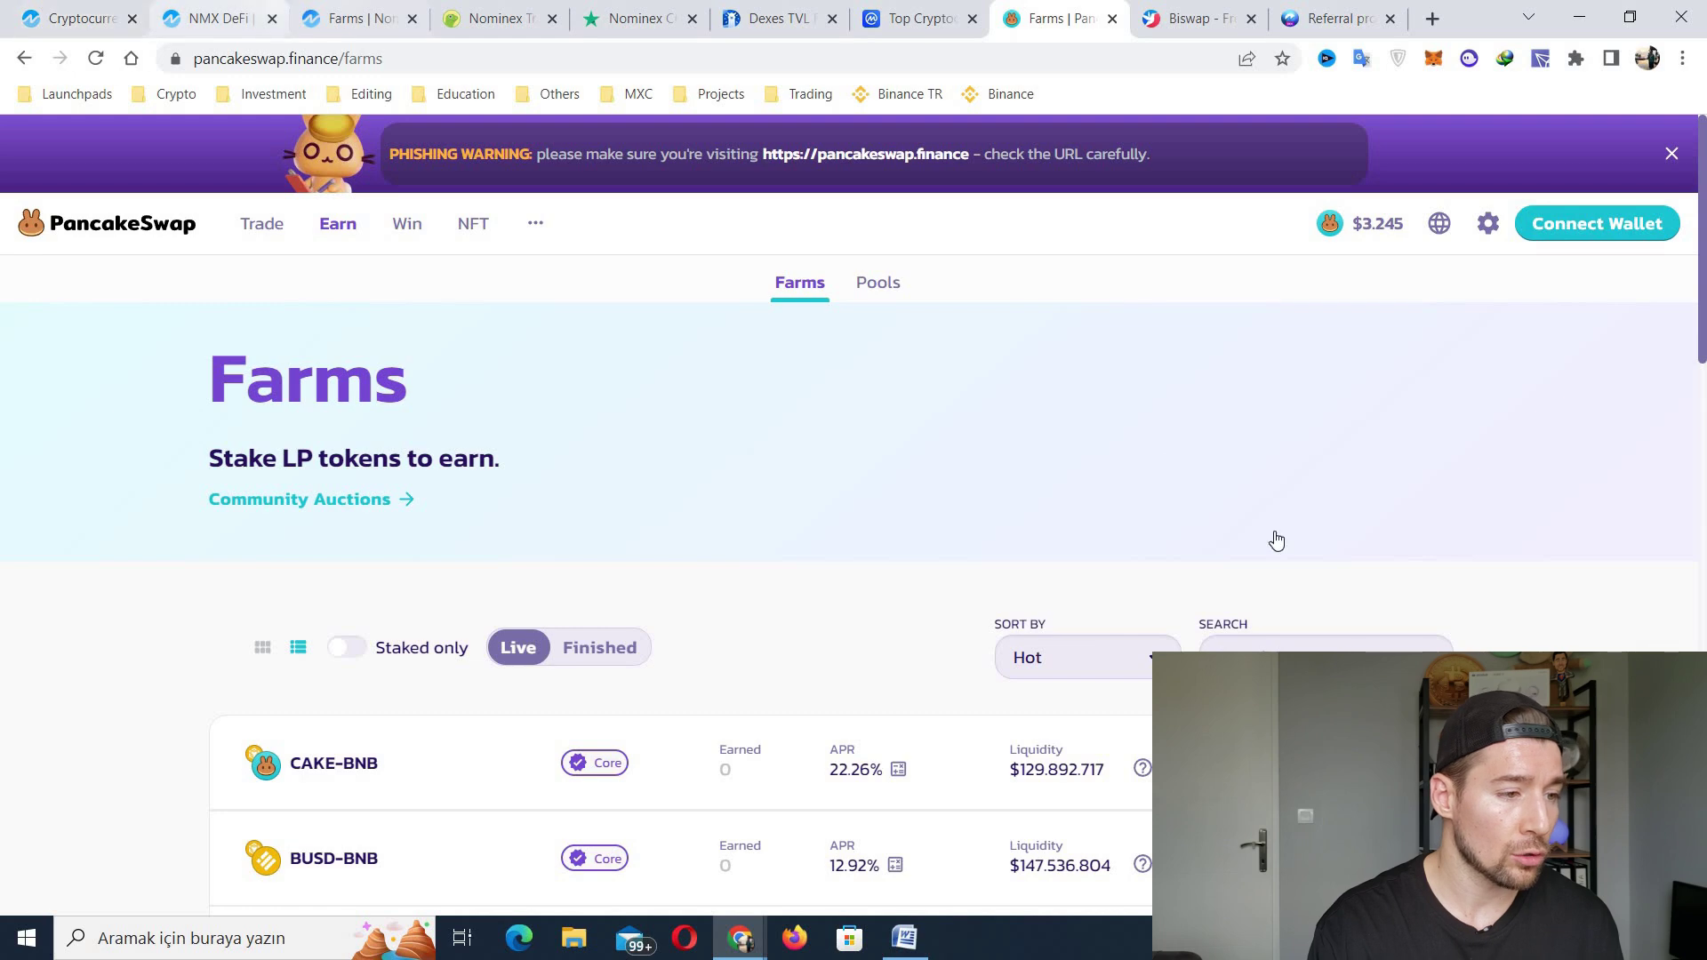
key("ctrl+3")
scroll(1283, 498, "down", 2)
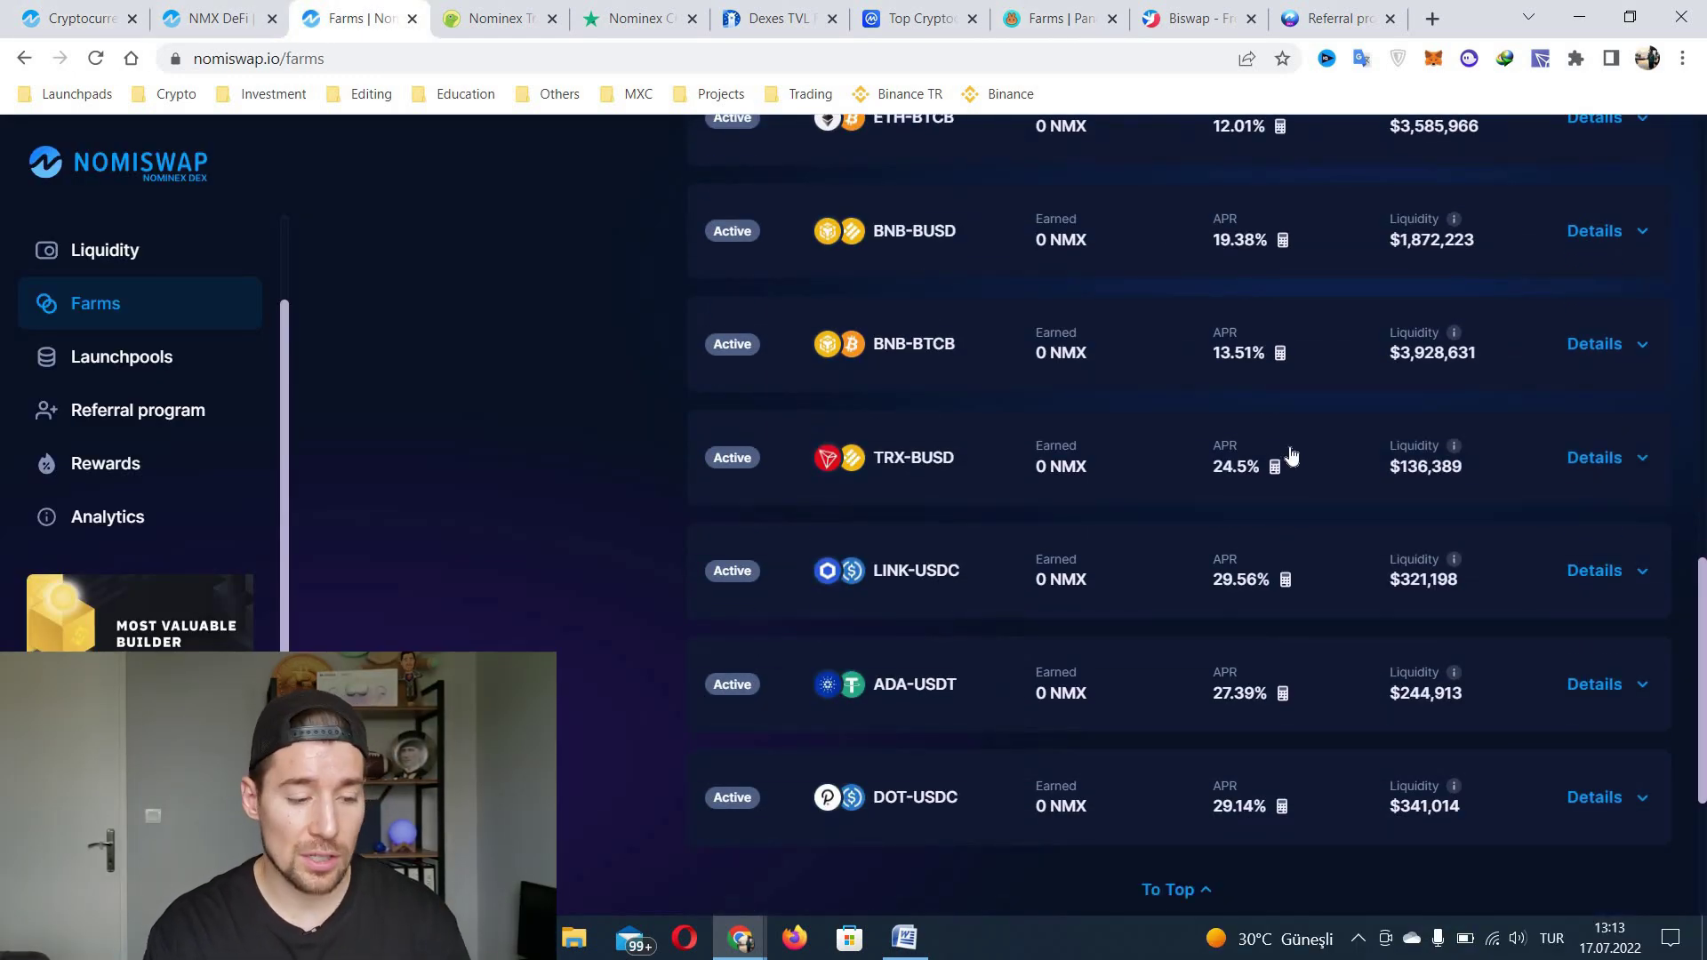
scroll(1291, 455, "down", 10)
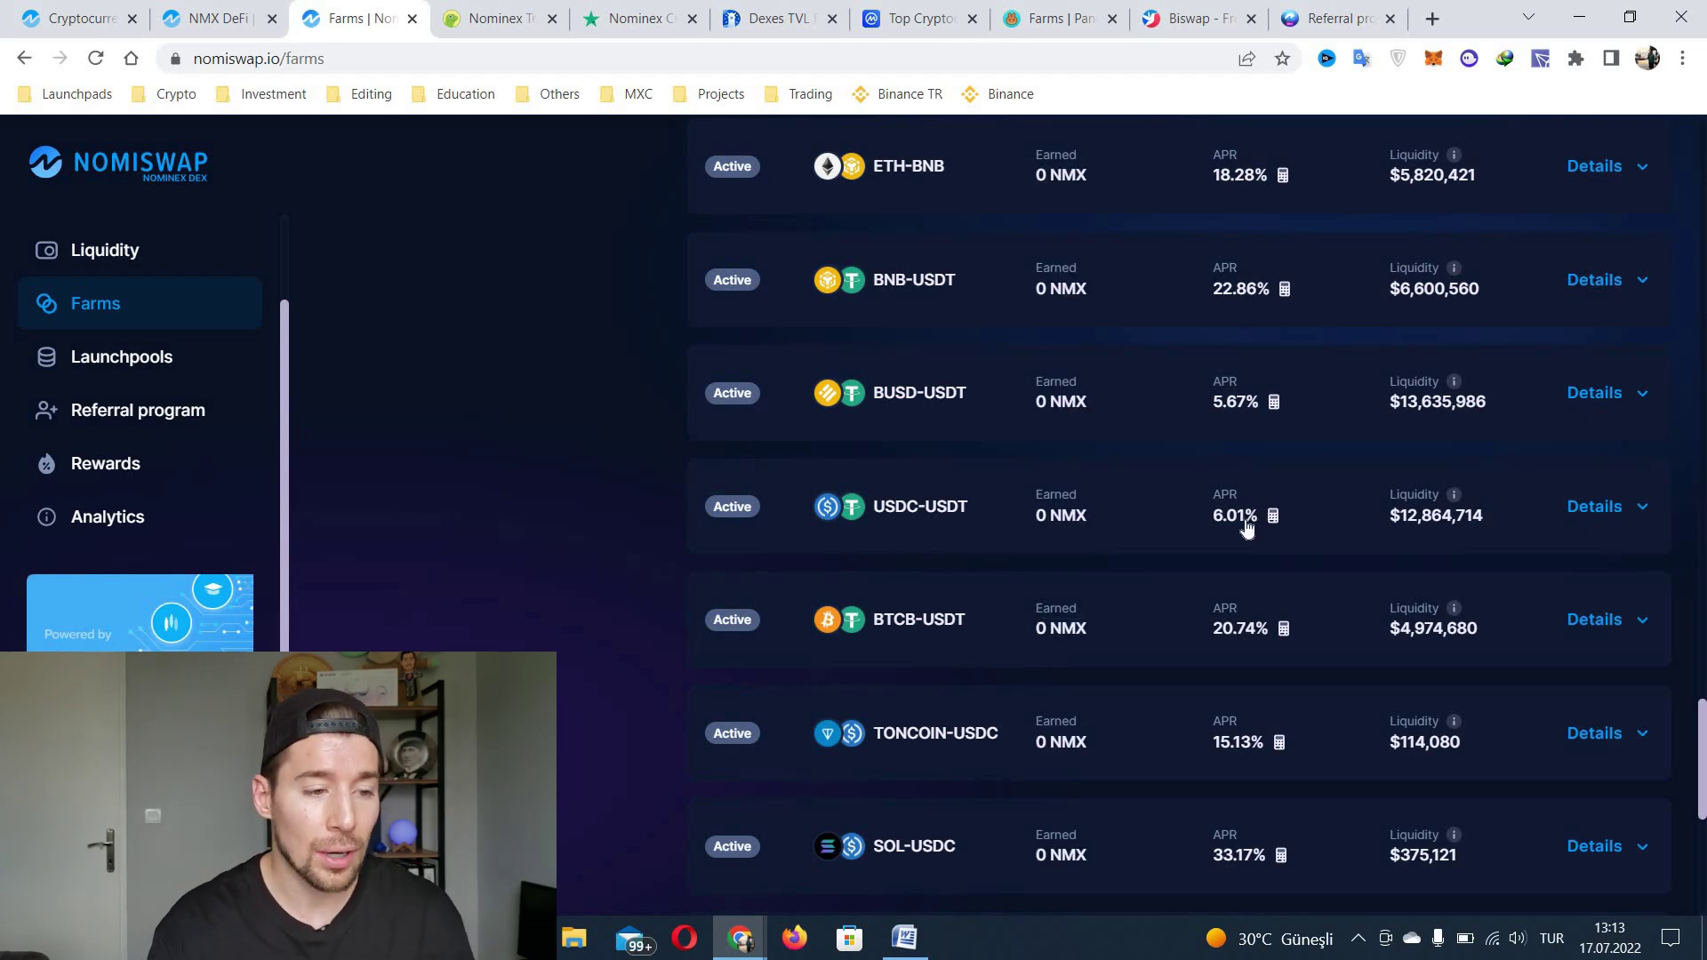
scroll(1246, 526, "up", 20)
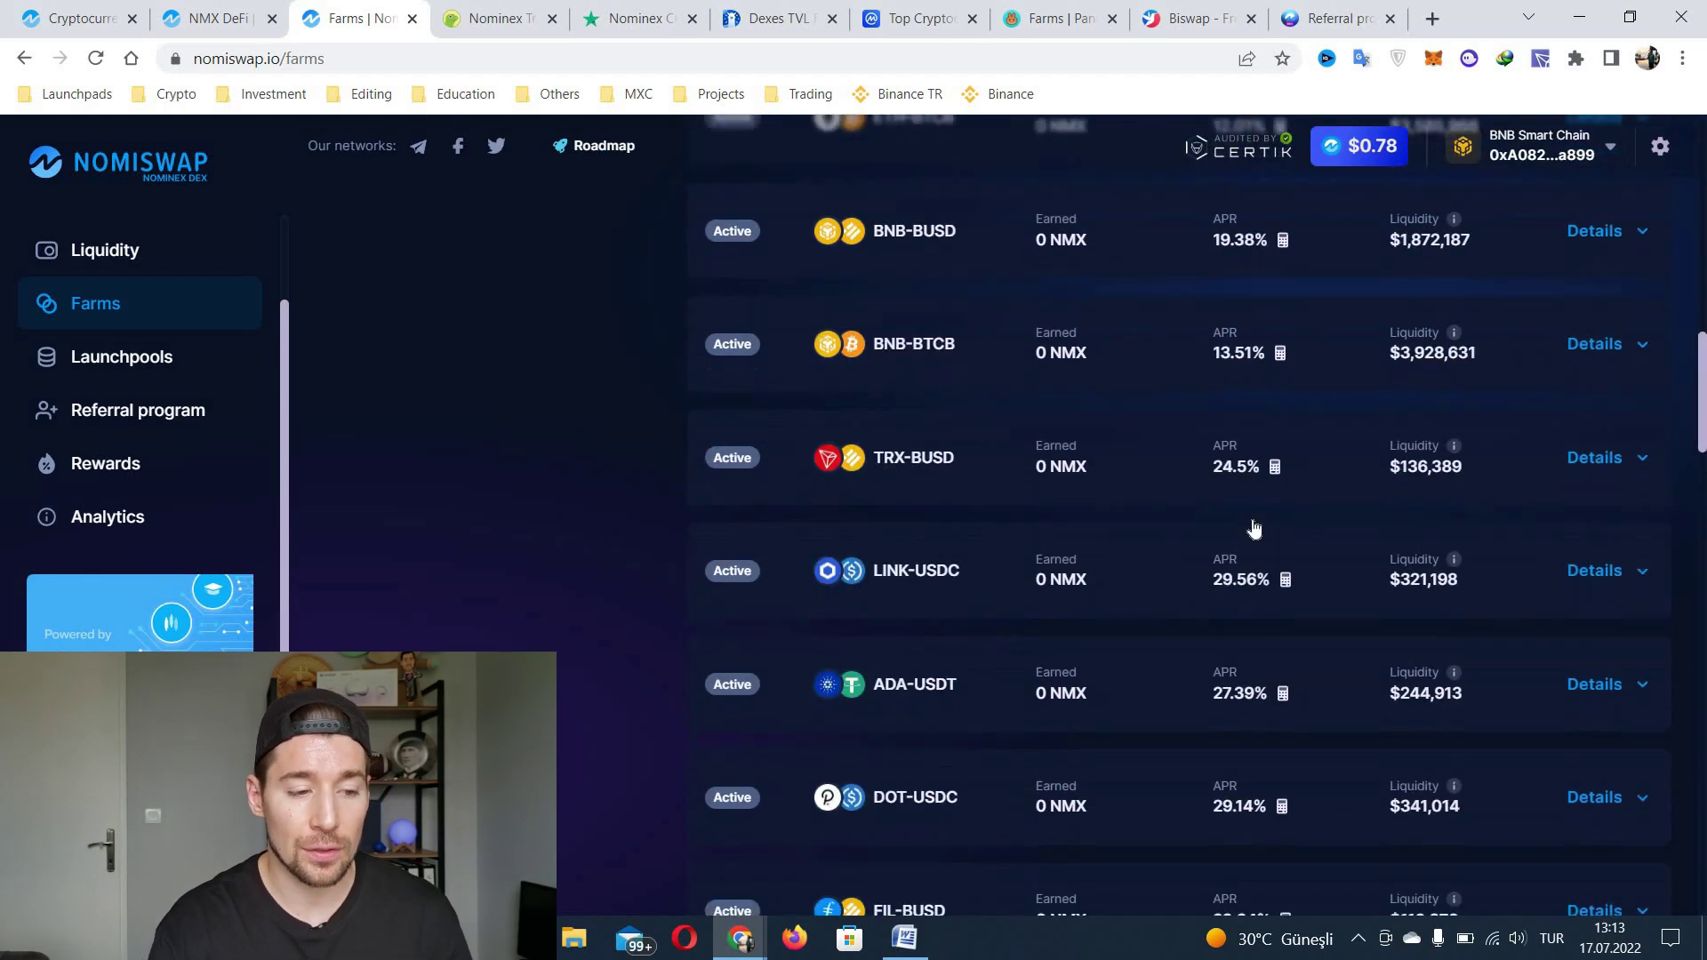
scroll(1254, 529, "up", 15)
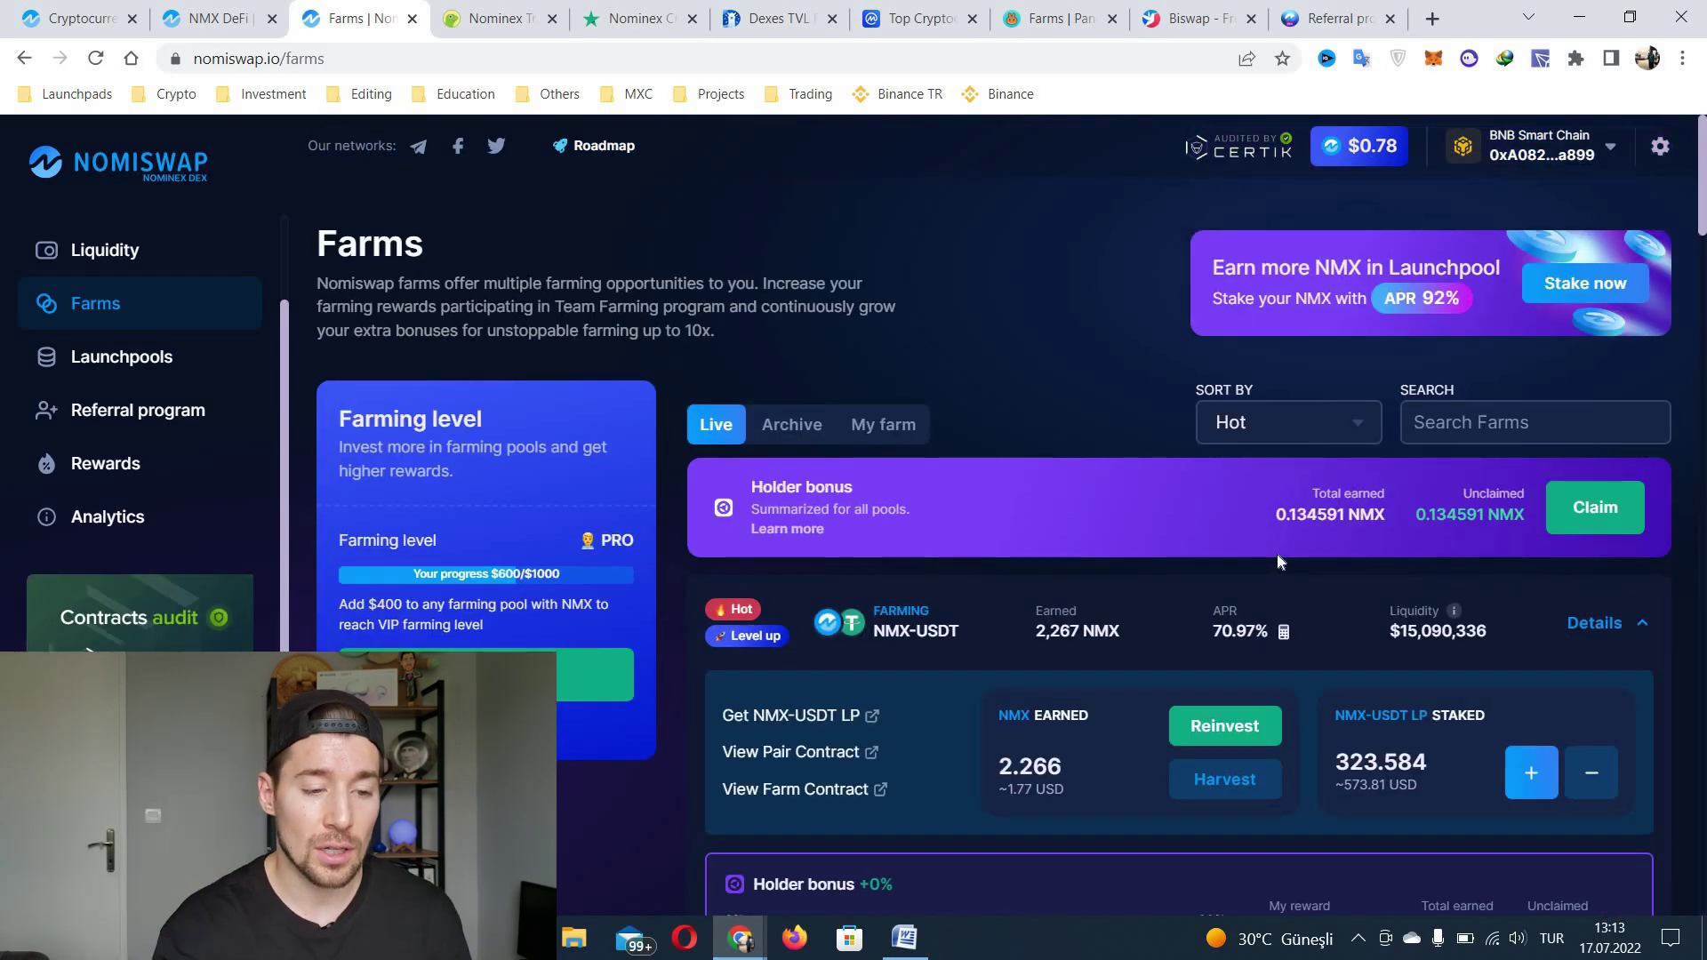
Examine the farming and trading rewards of the PRO $300 farming level and close the level overview.
scroll(1277, 542, "down", 1)
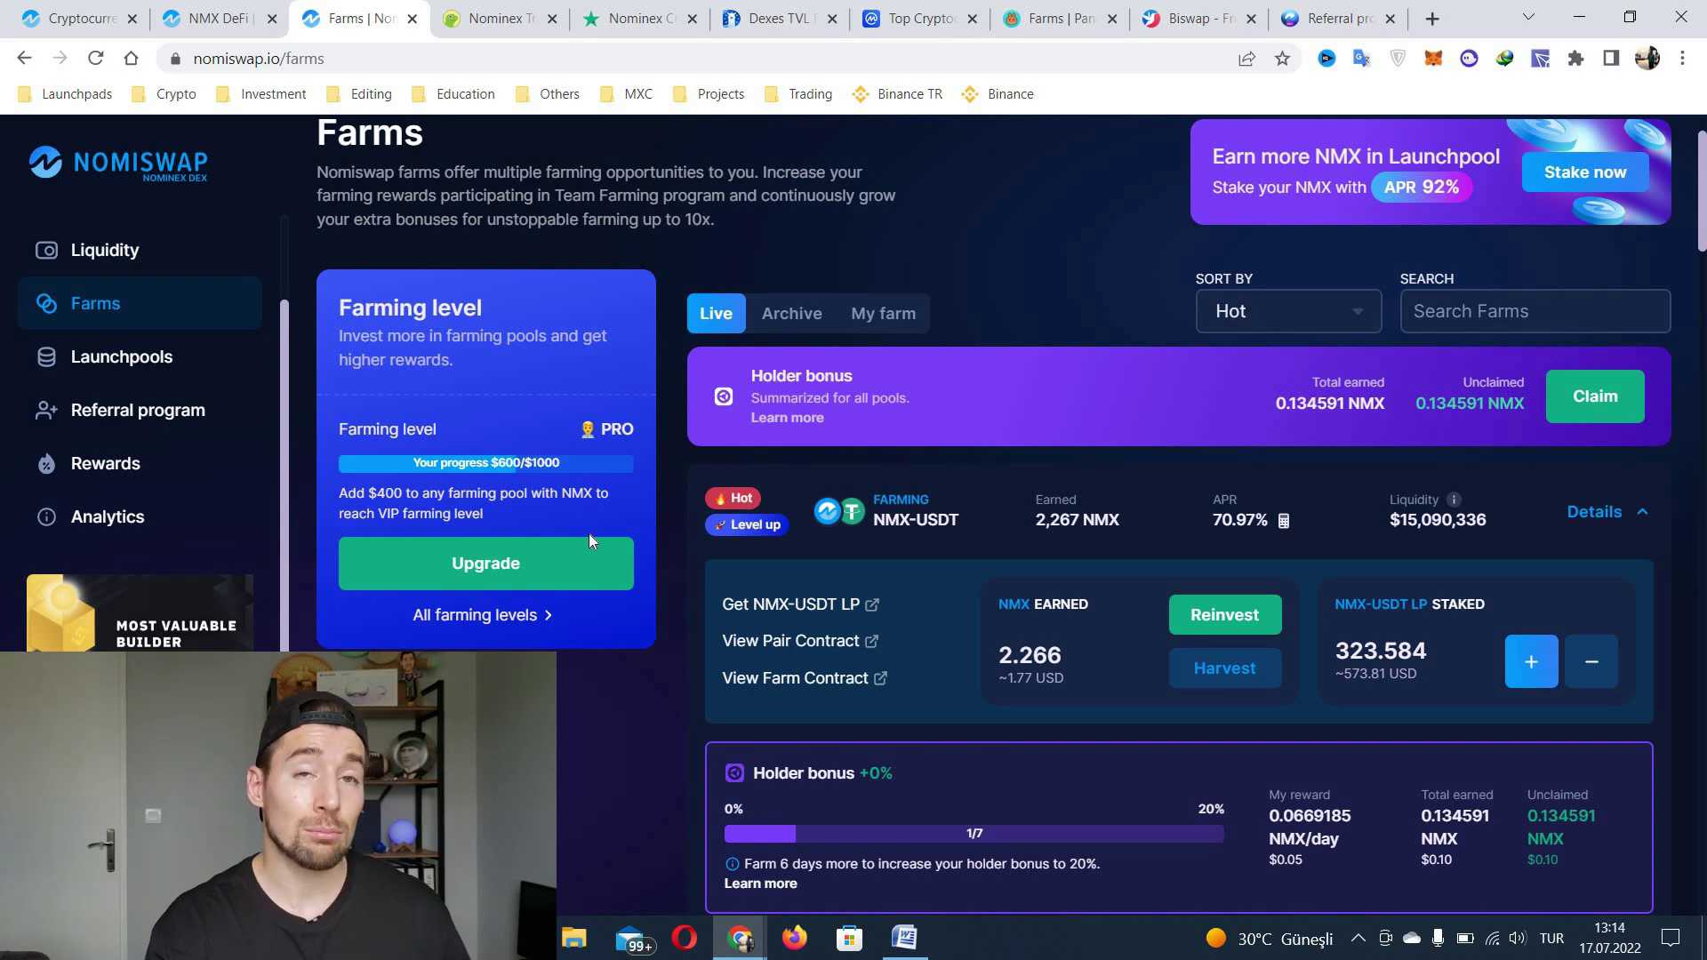
left_click(613, 429)
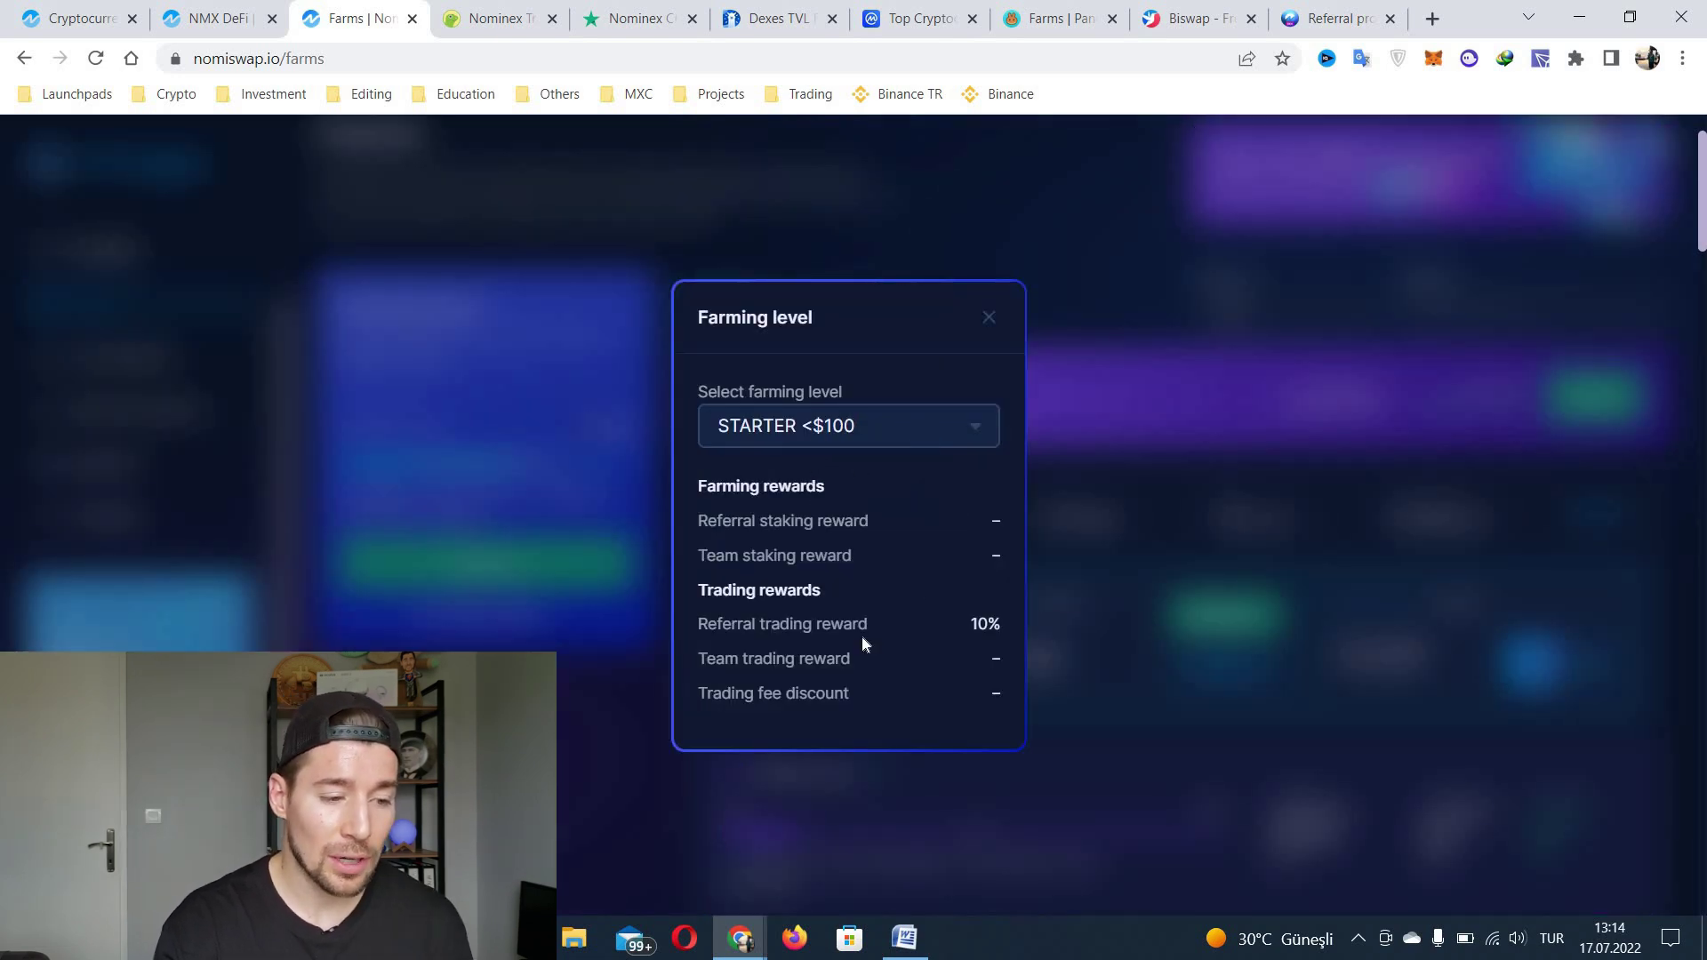
left_click(934, 445)
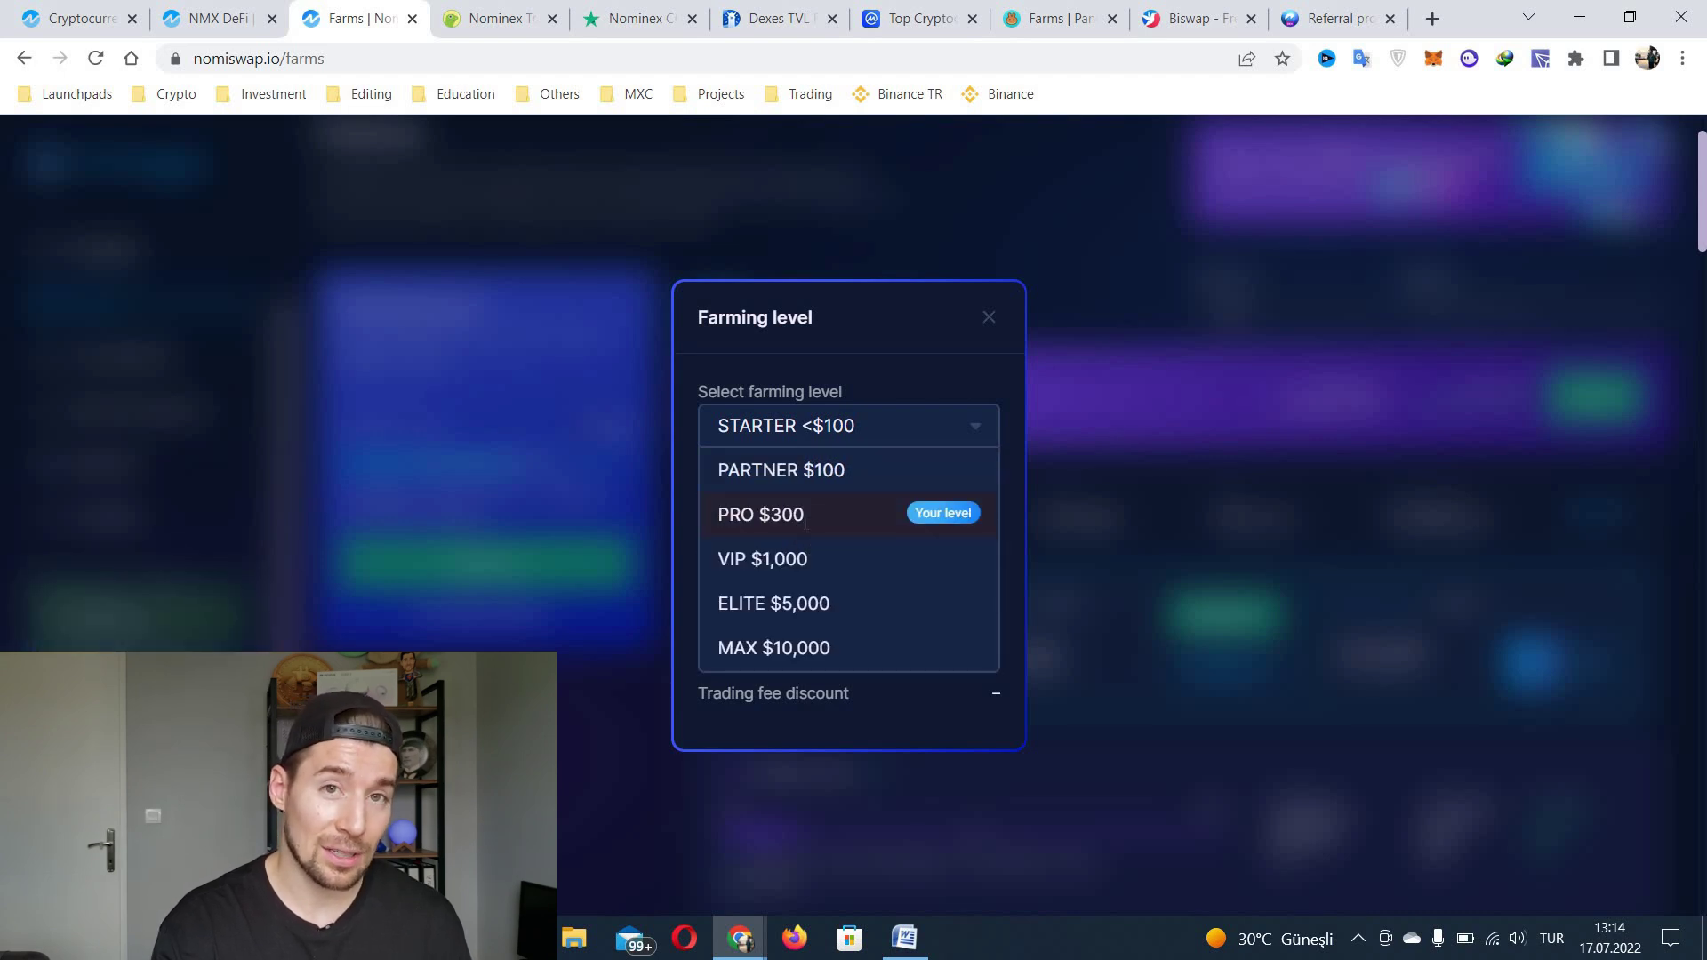
left_click(867, 502)
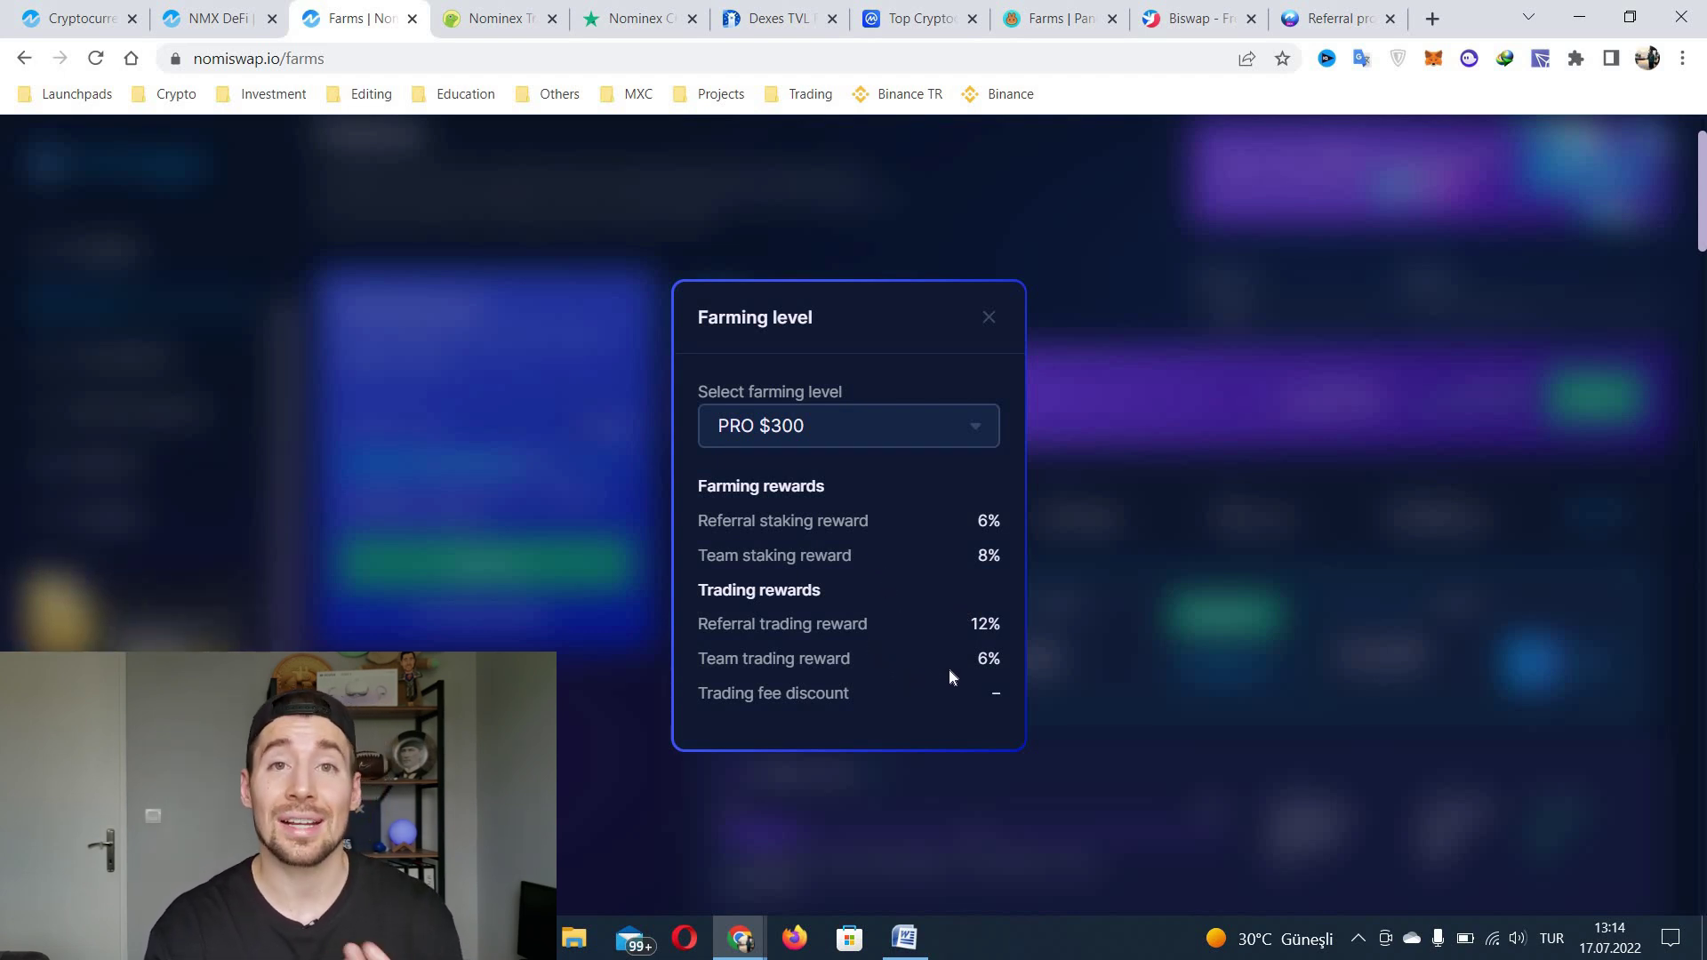
left_click(1036, 285)
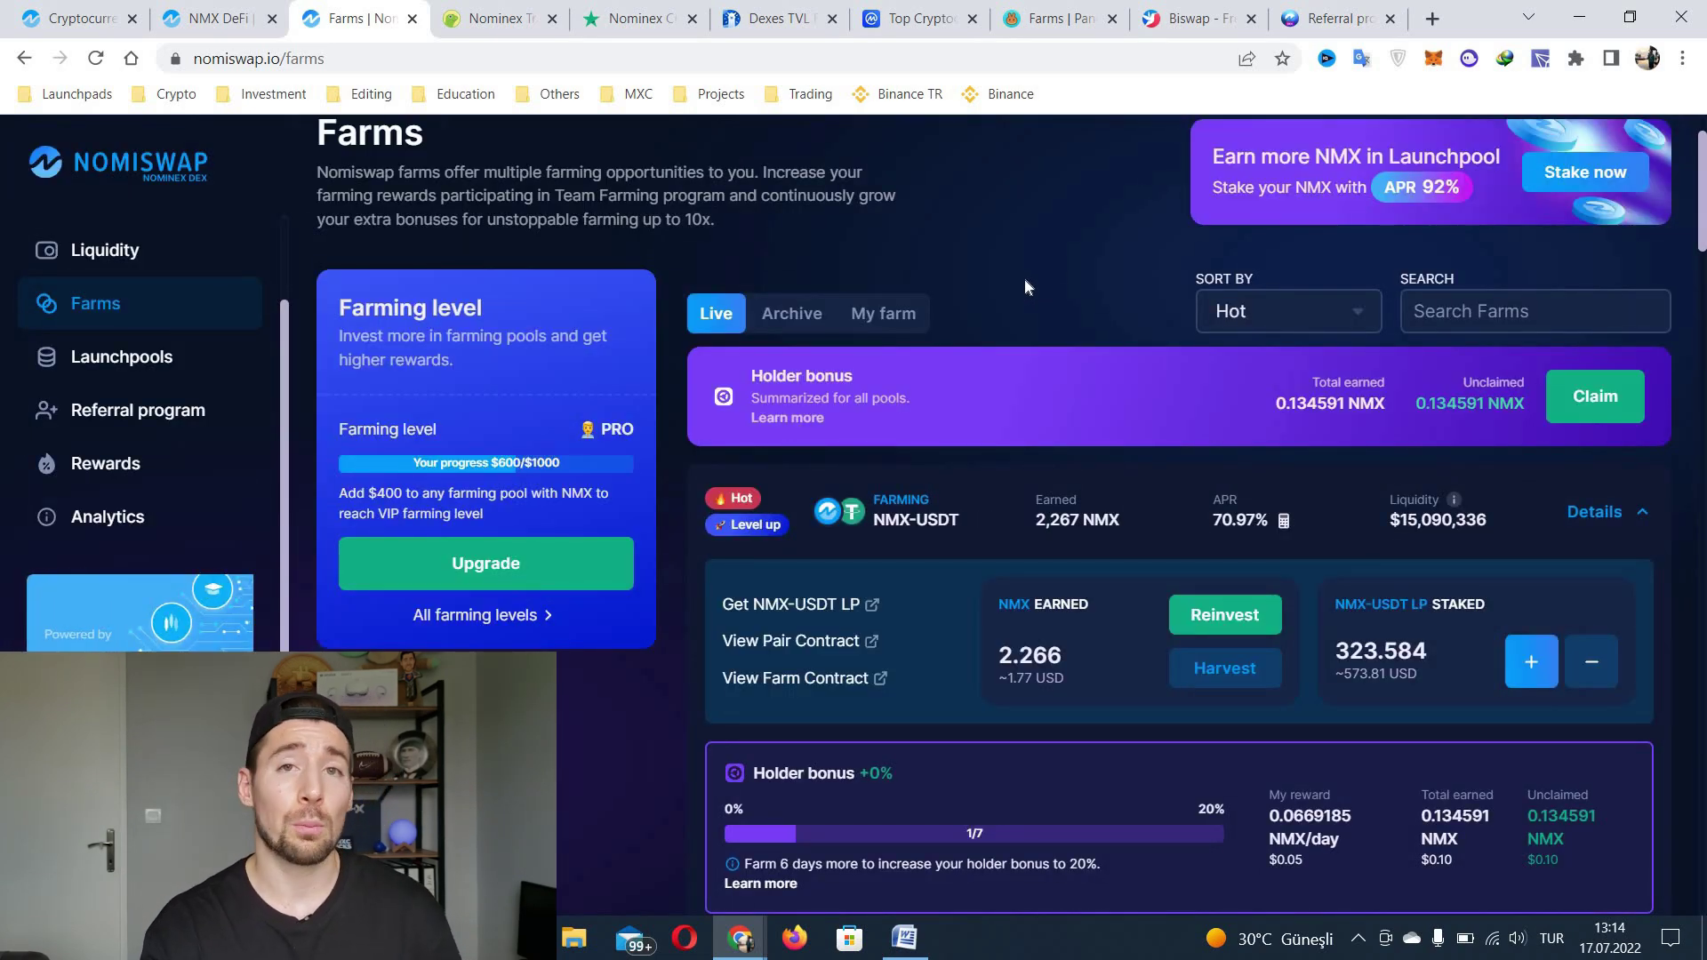
scroll(1125, 322, "up", 2)
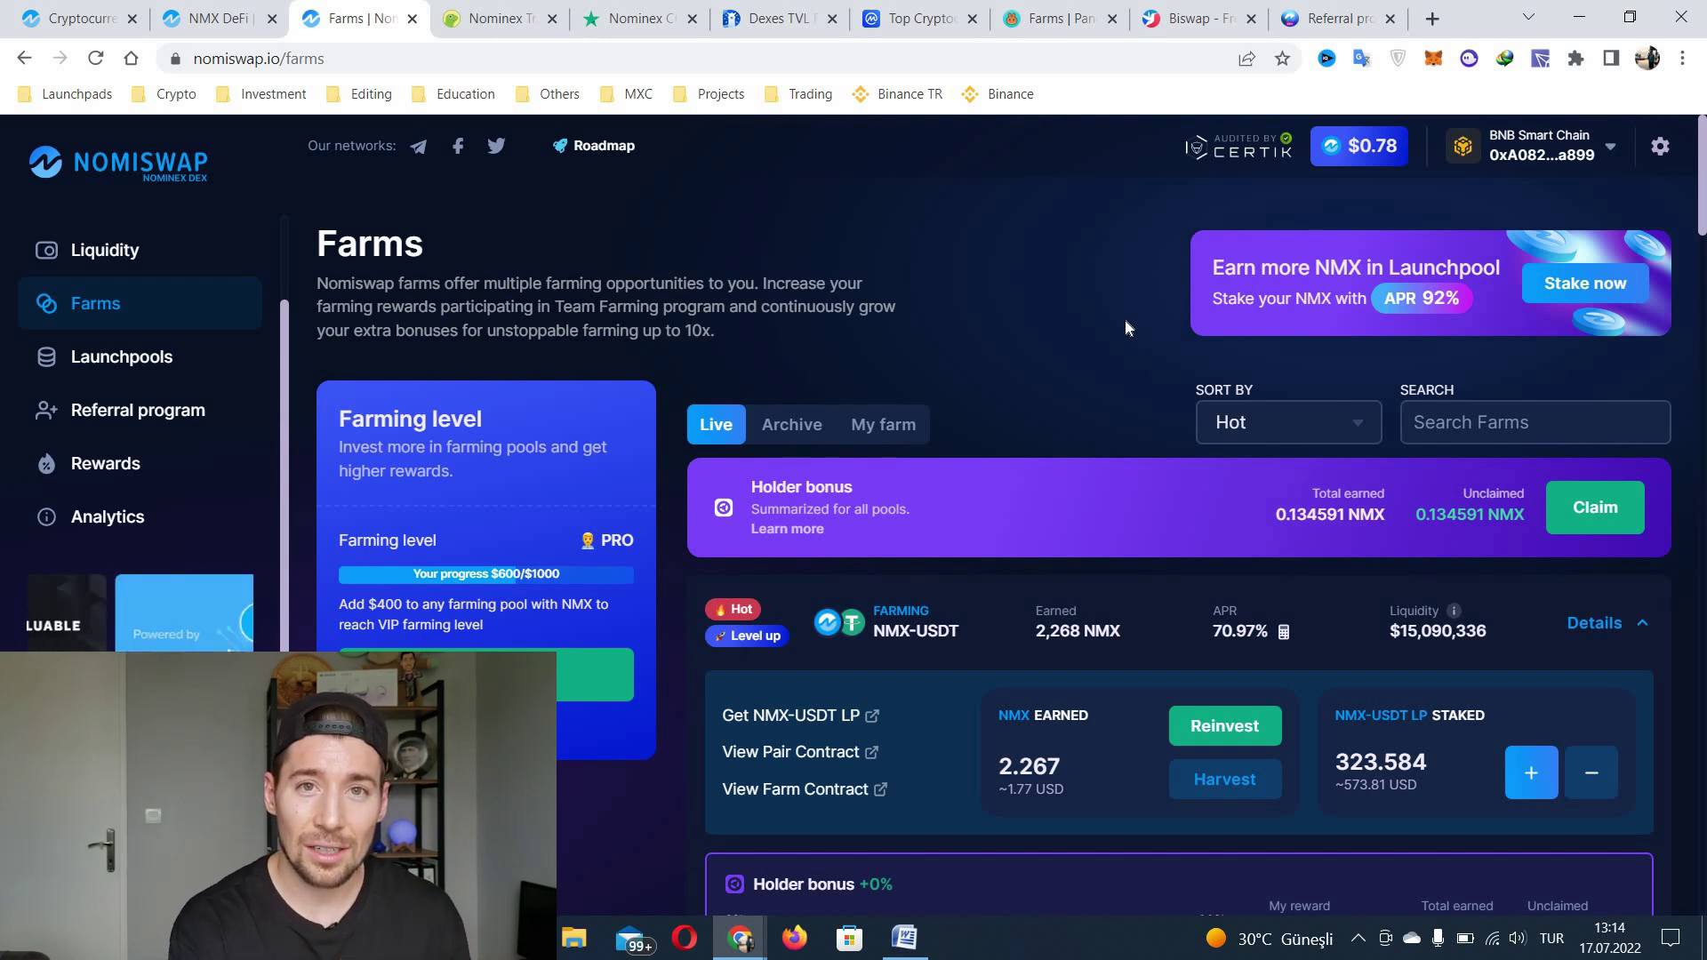
Start adding liquidity and try USDT and NMX as the token pair.
left_click(184, 263)
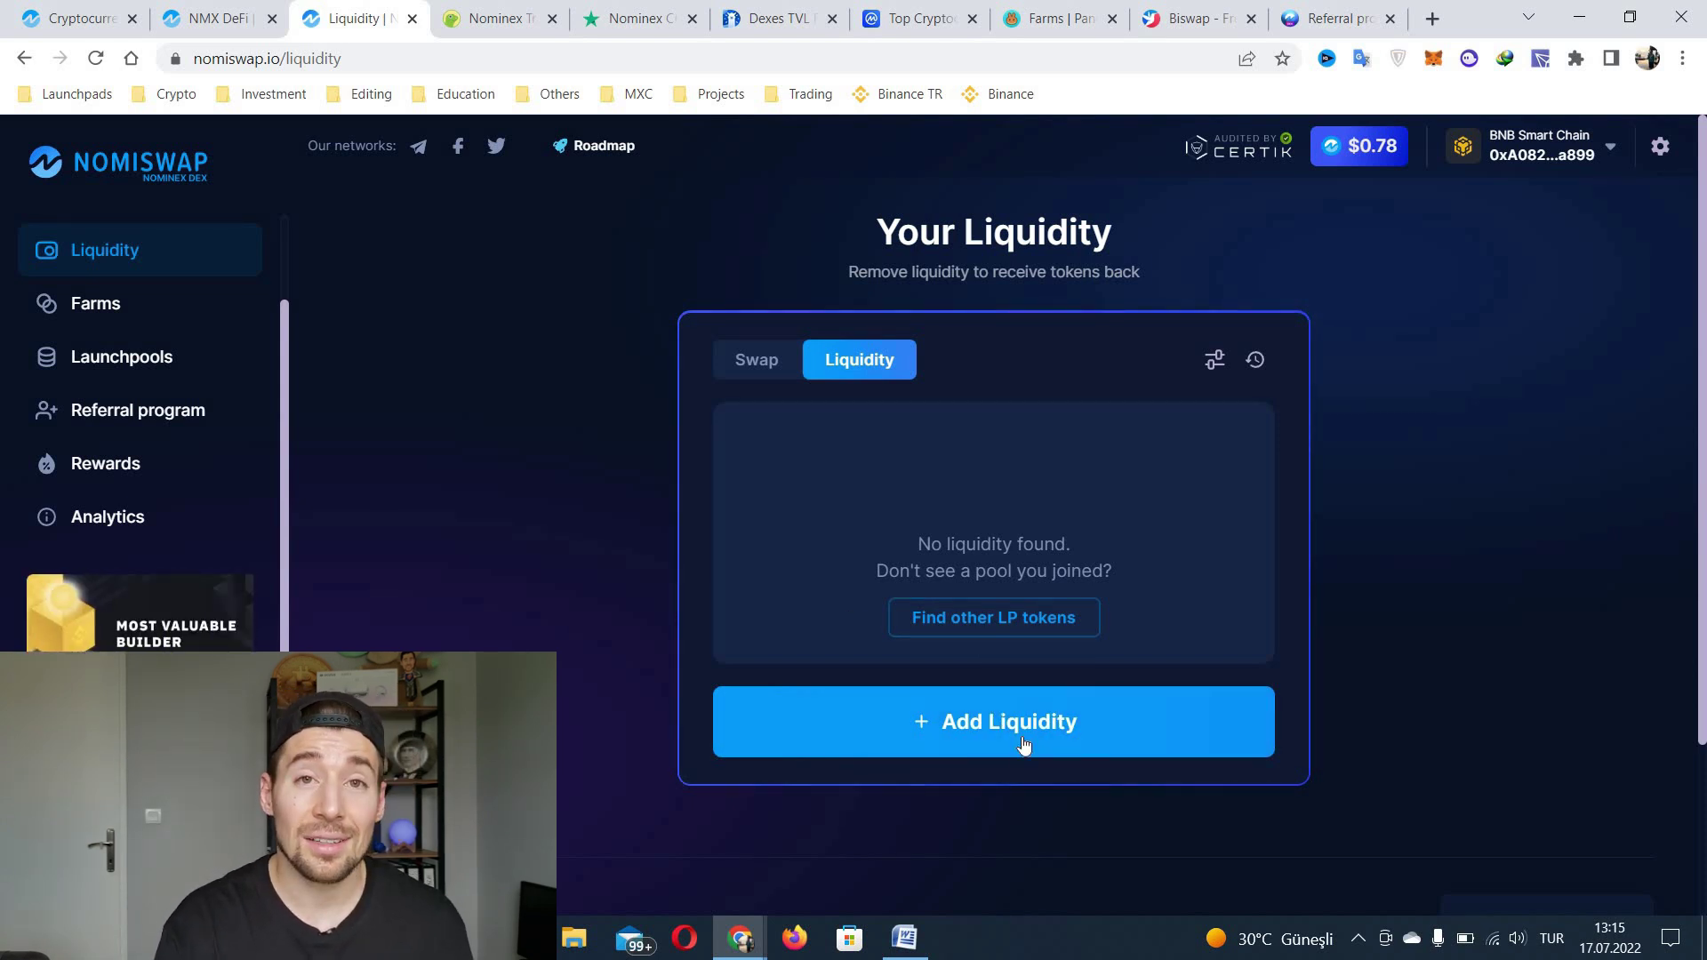
left_click(978, 716)
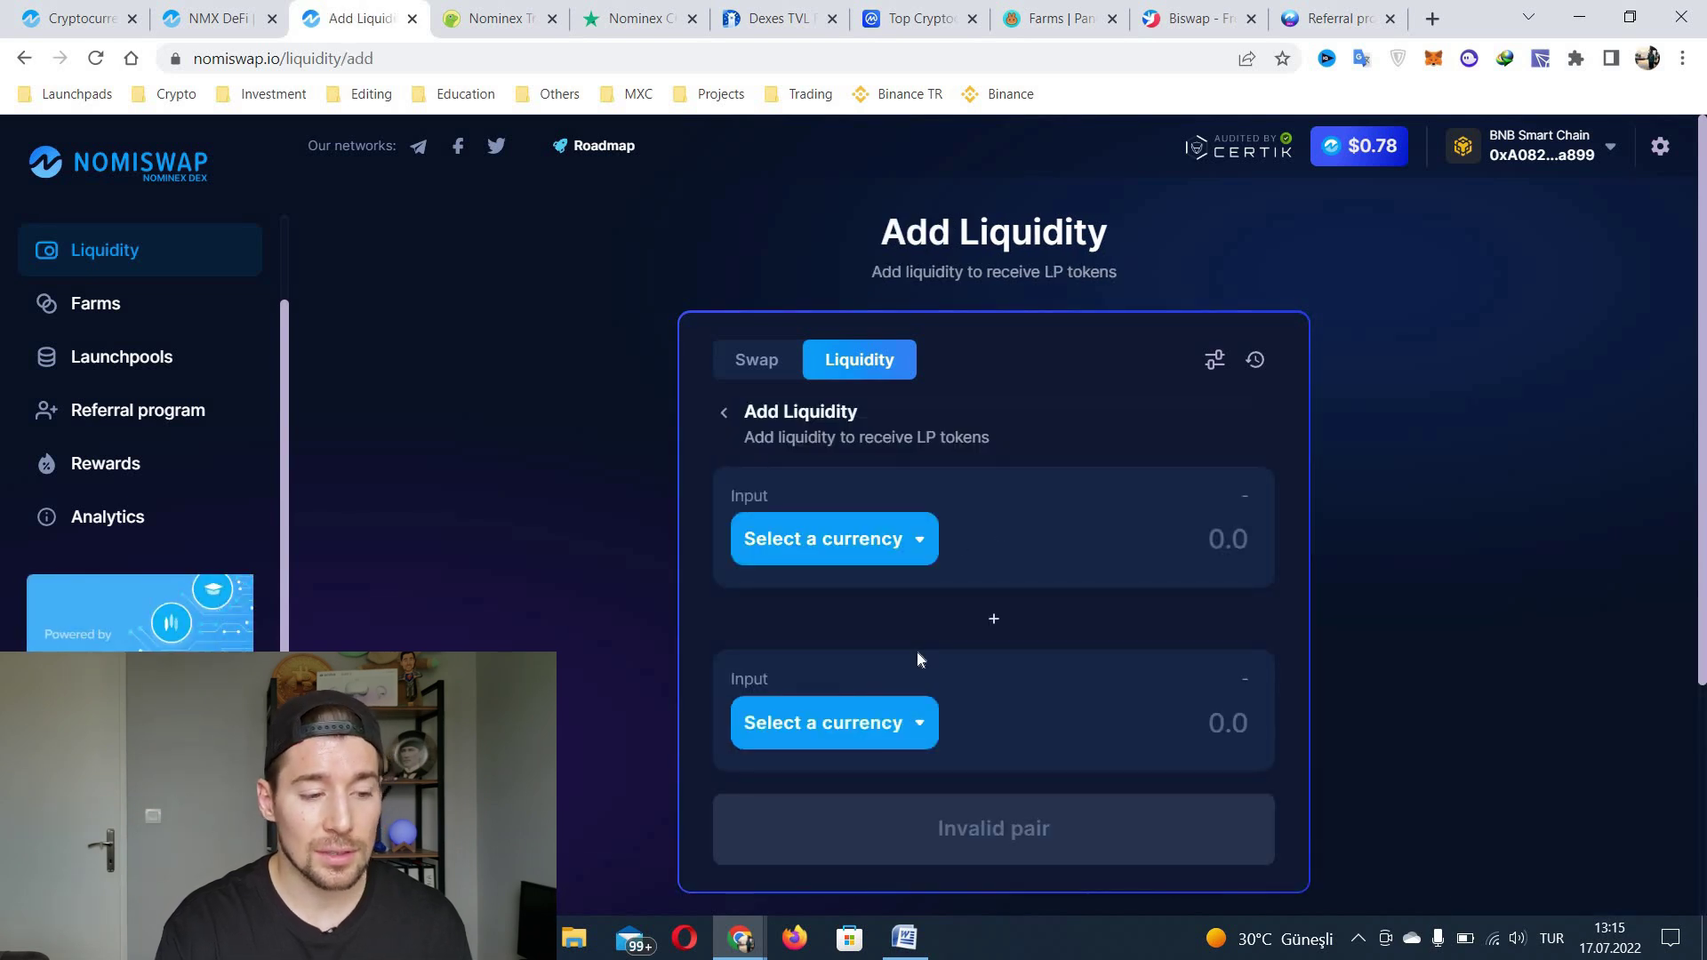
left_click(919, 545)
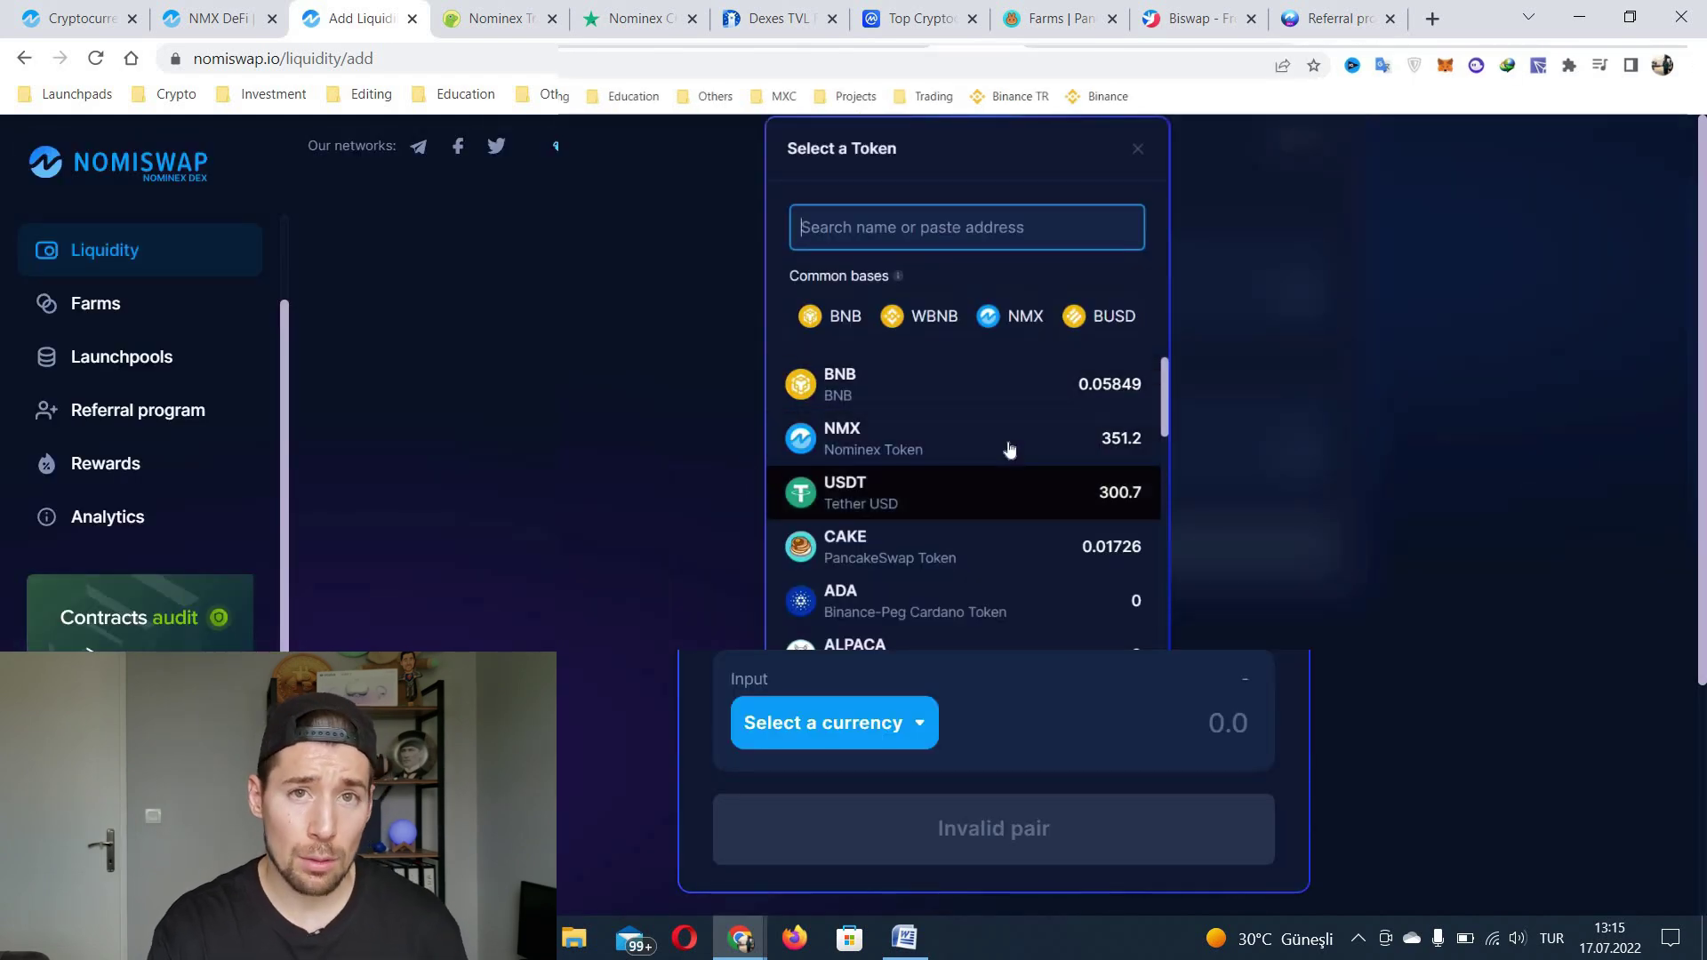
left_click(1009, 472)
left_click(1011, 322)
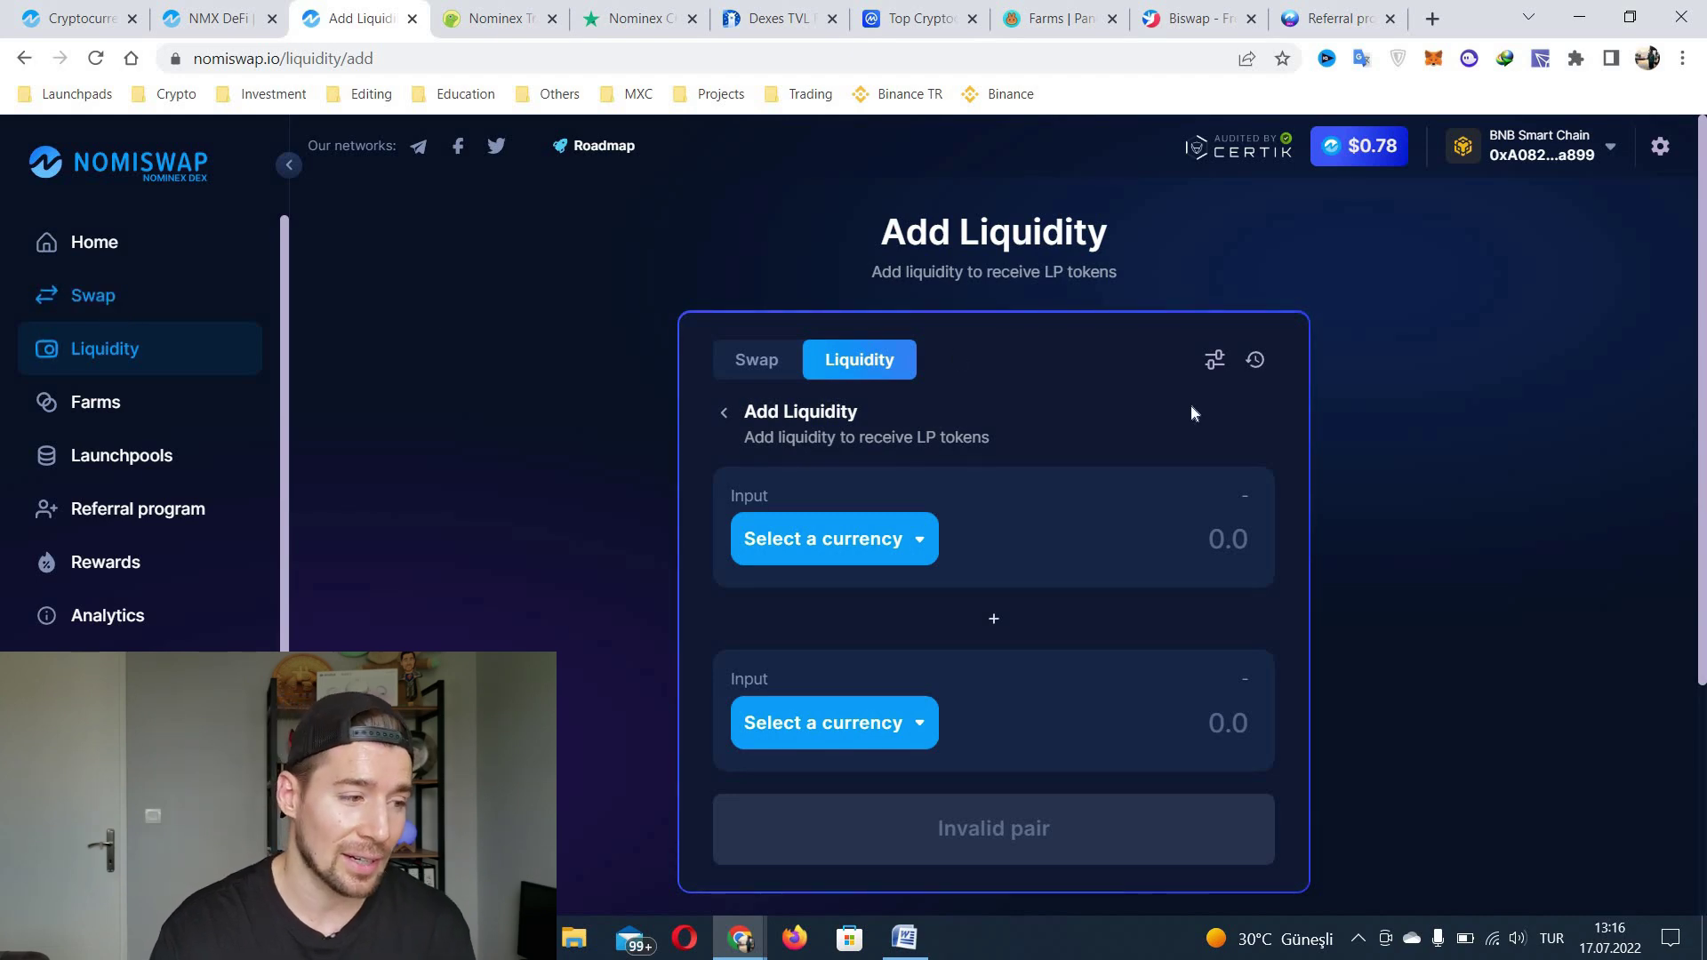
Set up a swap of the maximum available BNB into NMX on the exchange page.
key("alt+Left")
scroll(1364, 419, "down", 3)
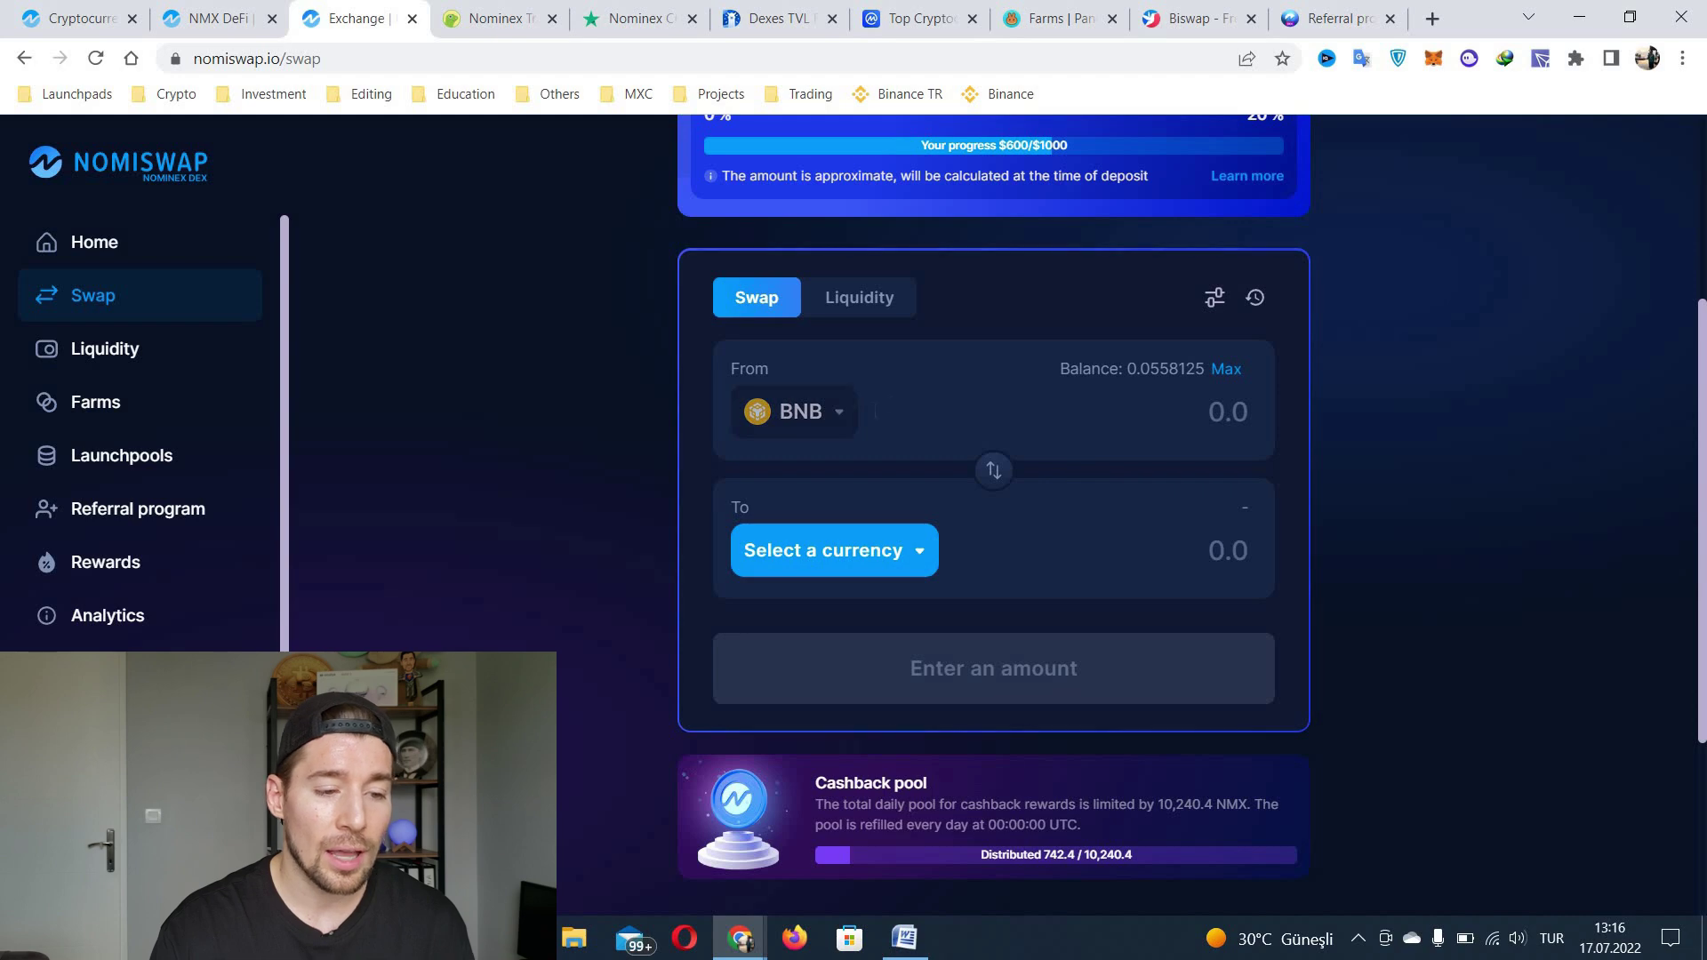
left_click(801, 562)
left_click(846, 561)
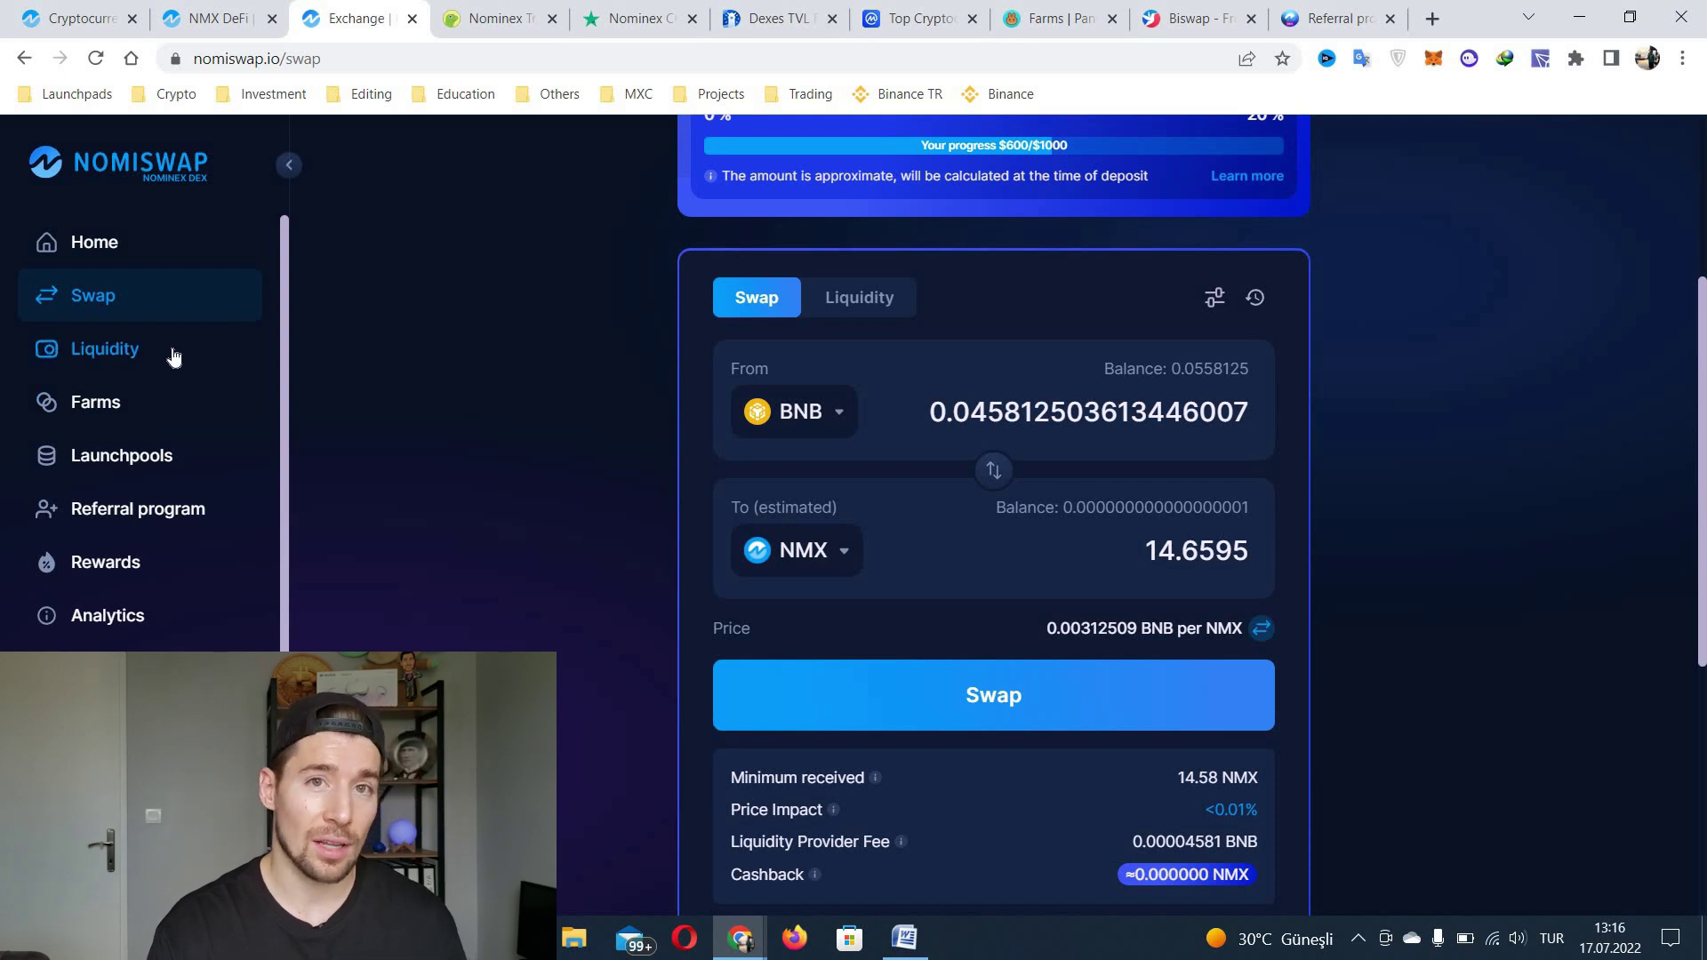
Return to adding liquidity and choose USDT and NMX as the token pair.
left_click(174, 357)
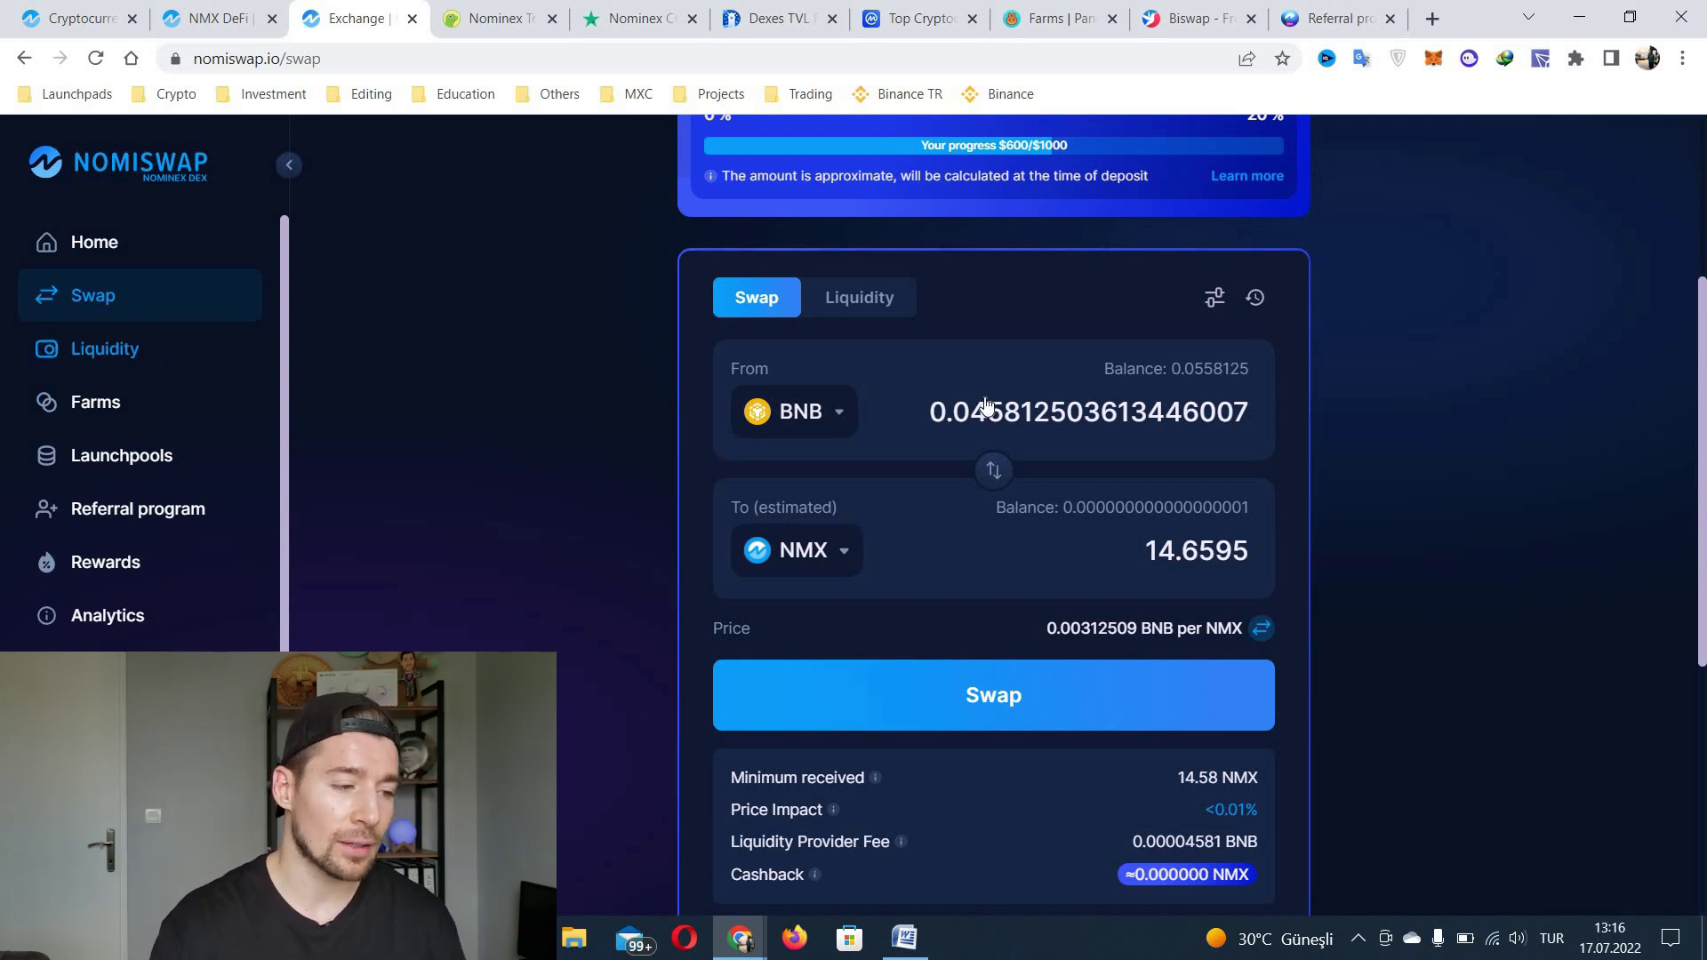
left_click(1031, 622)
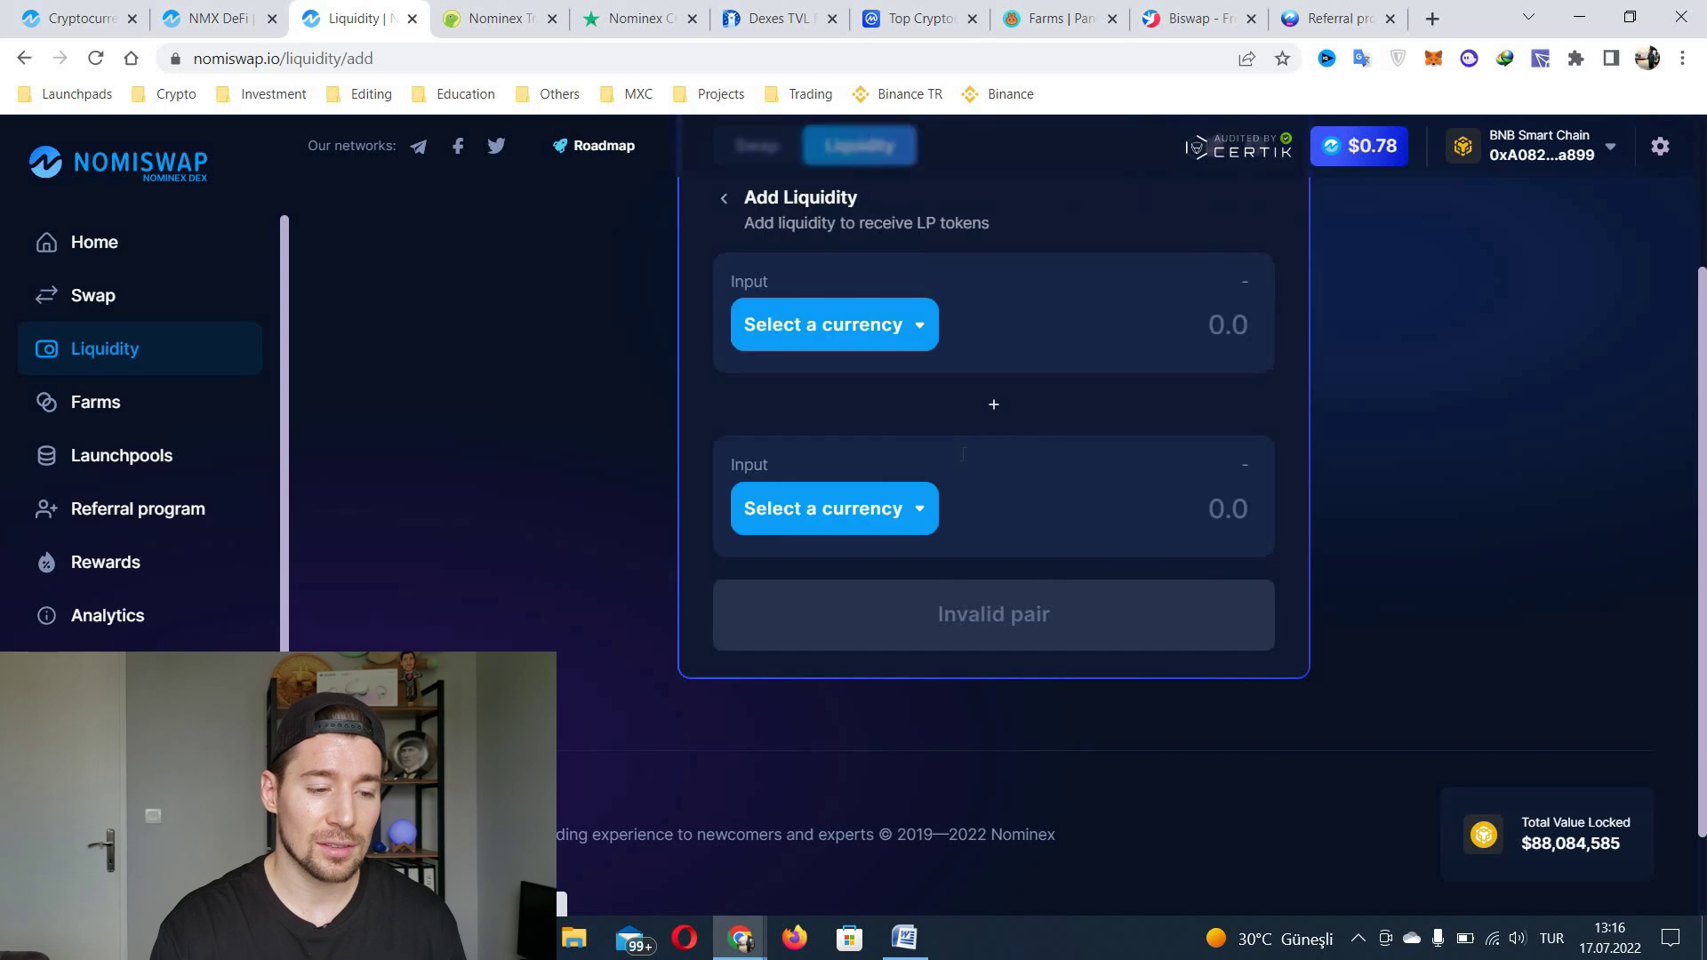
left_click(823, 440)
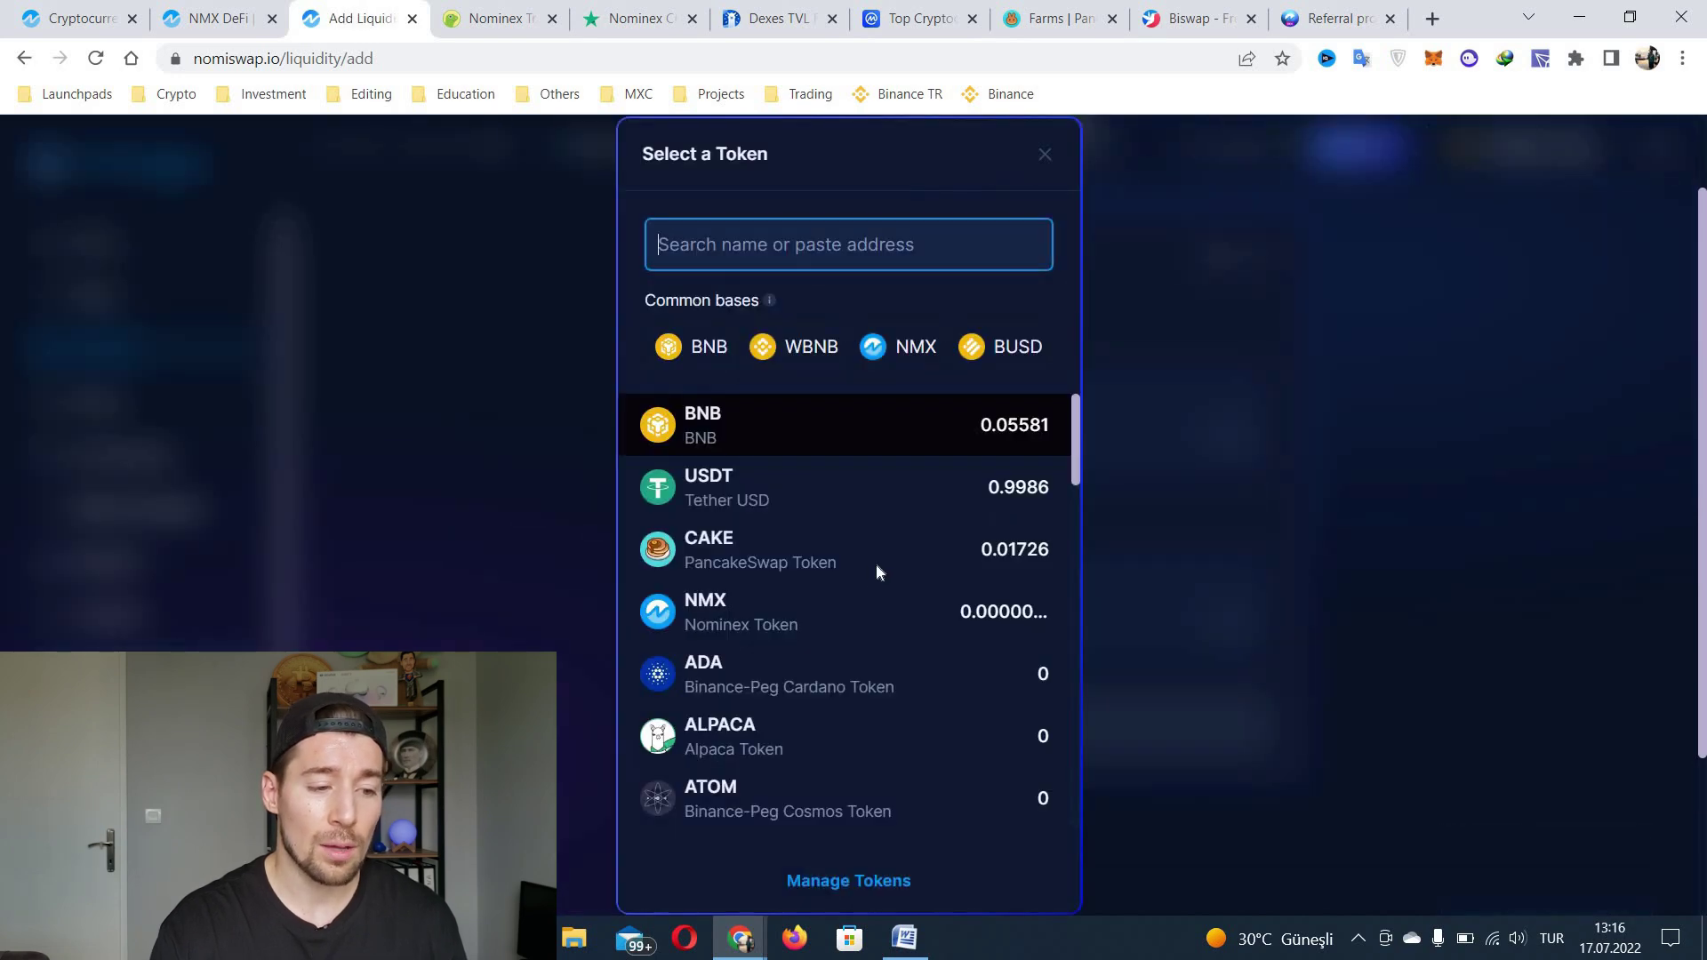
left_click(800, 484)
left_click(754, 625)
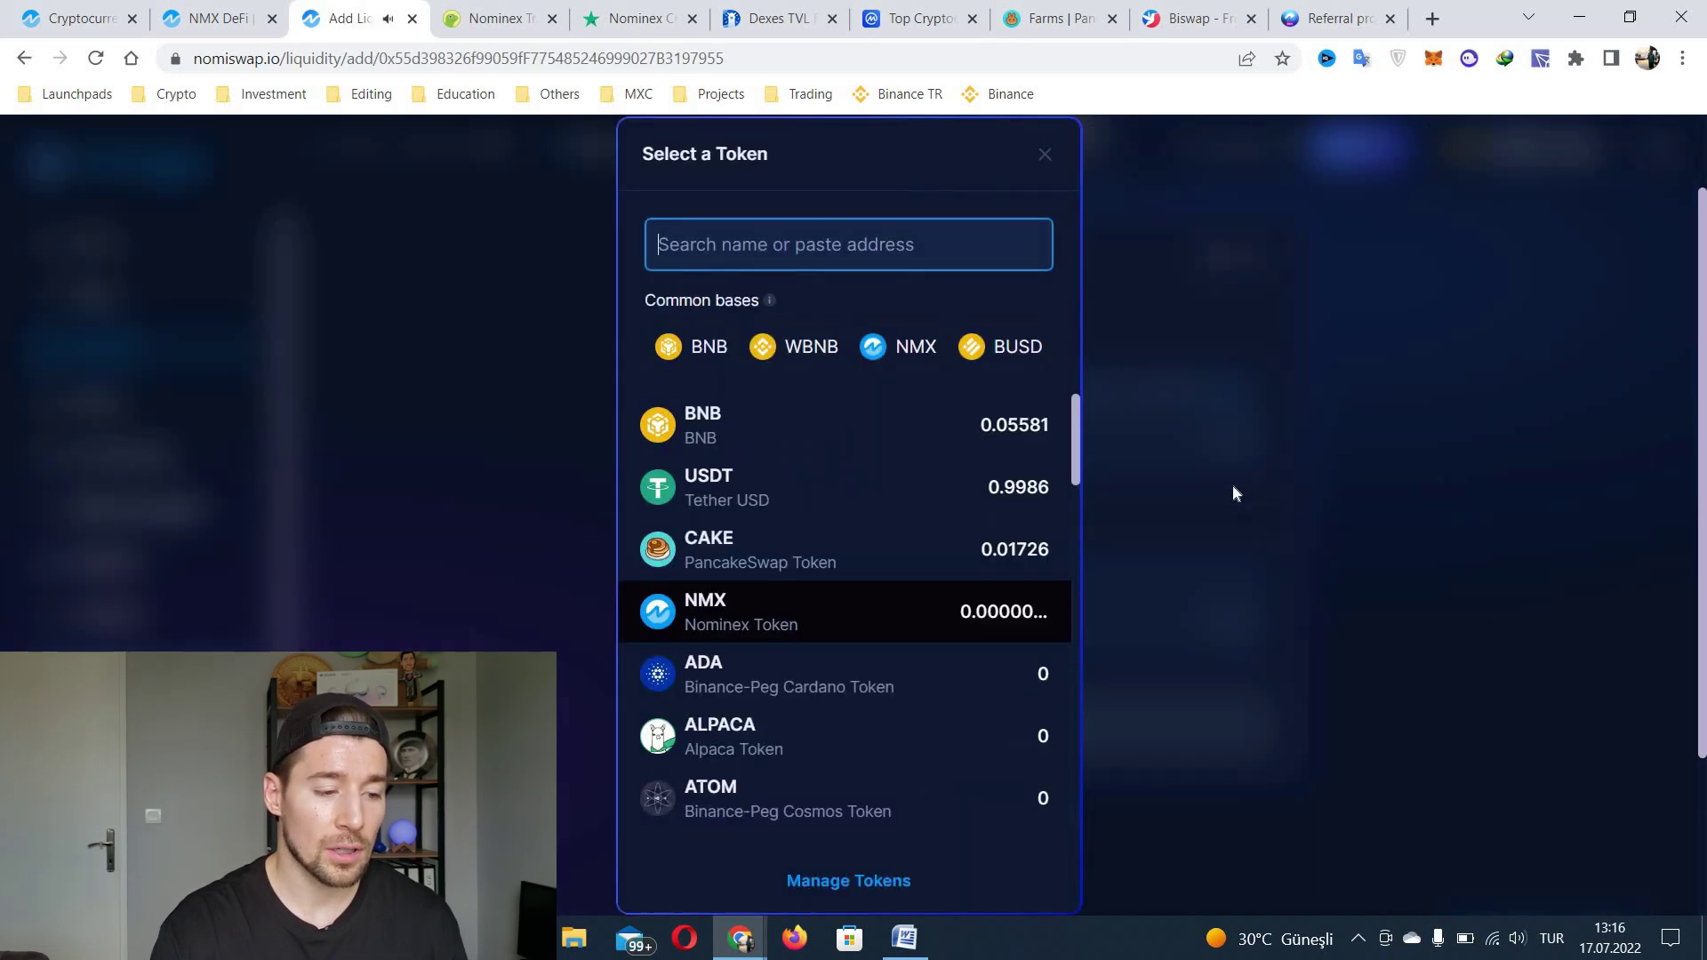
left_click(877, 604)
Try the maximum USDT amount, switch to the maximum NMX balance as the deposit amount, and submit the liquidity transaction.
scroll(1252, 459, "down", 3)
scroll(1375, 501, "up", 4)
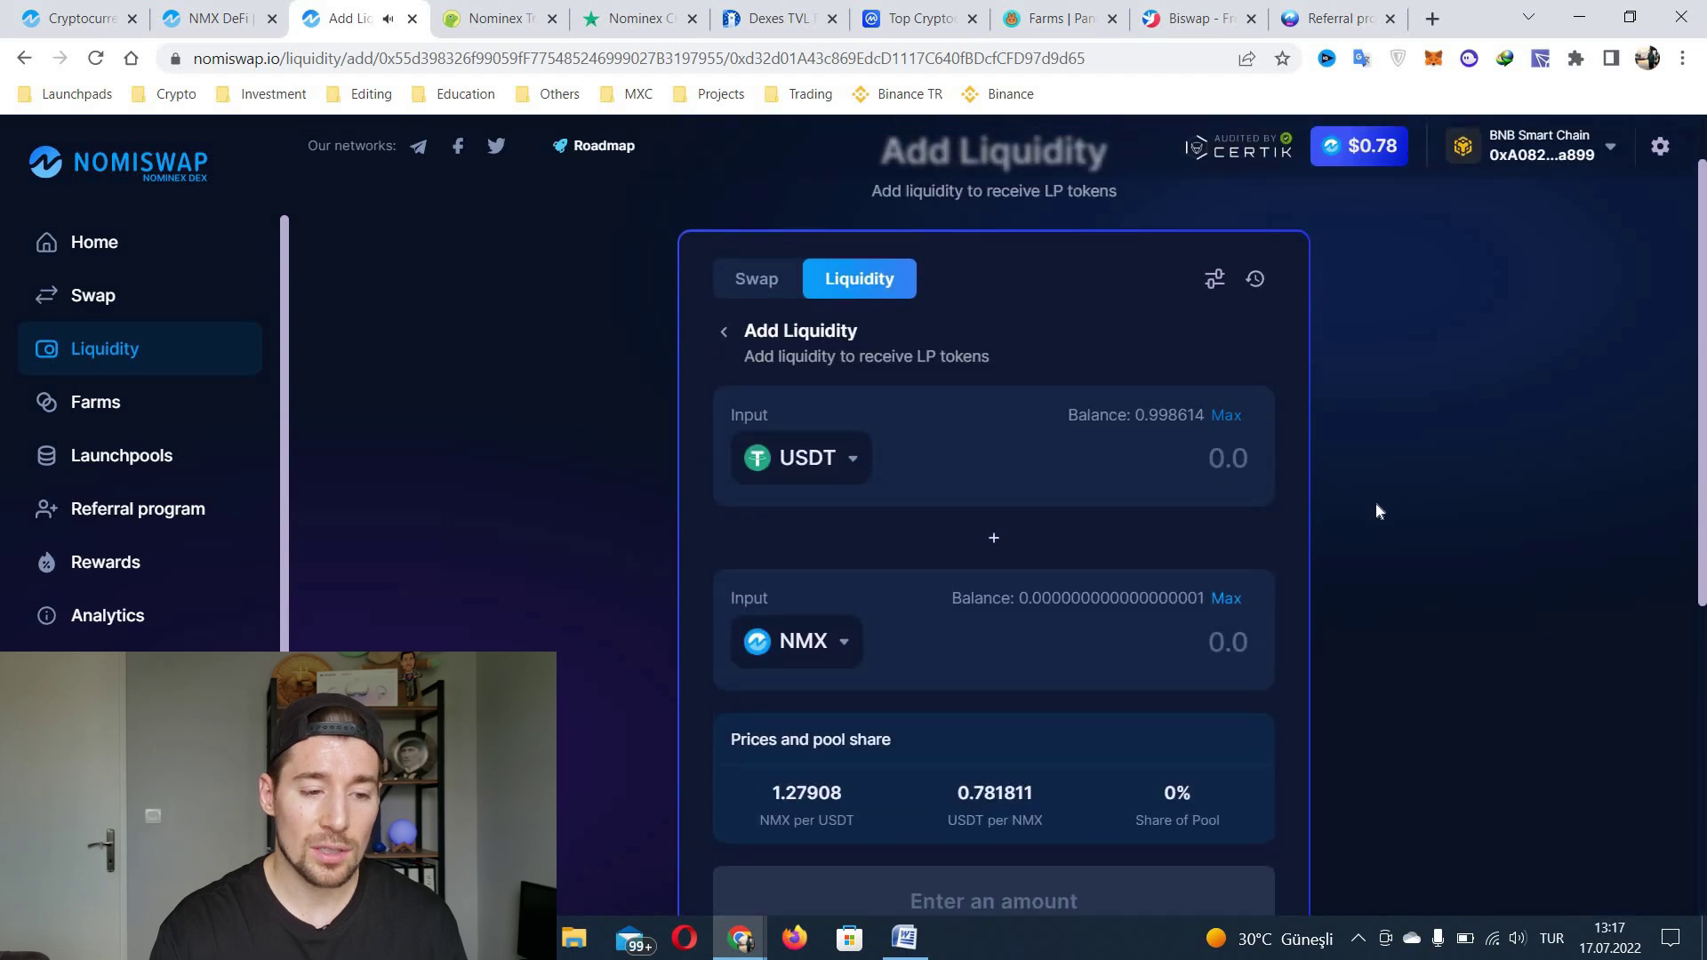
left_click(1295, 358)
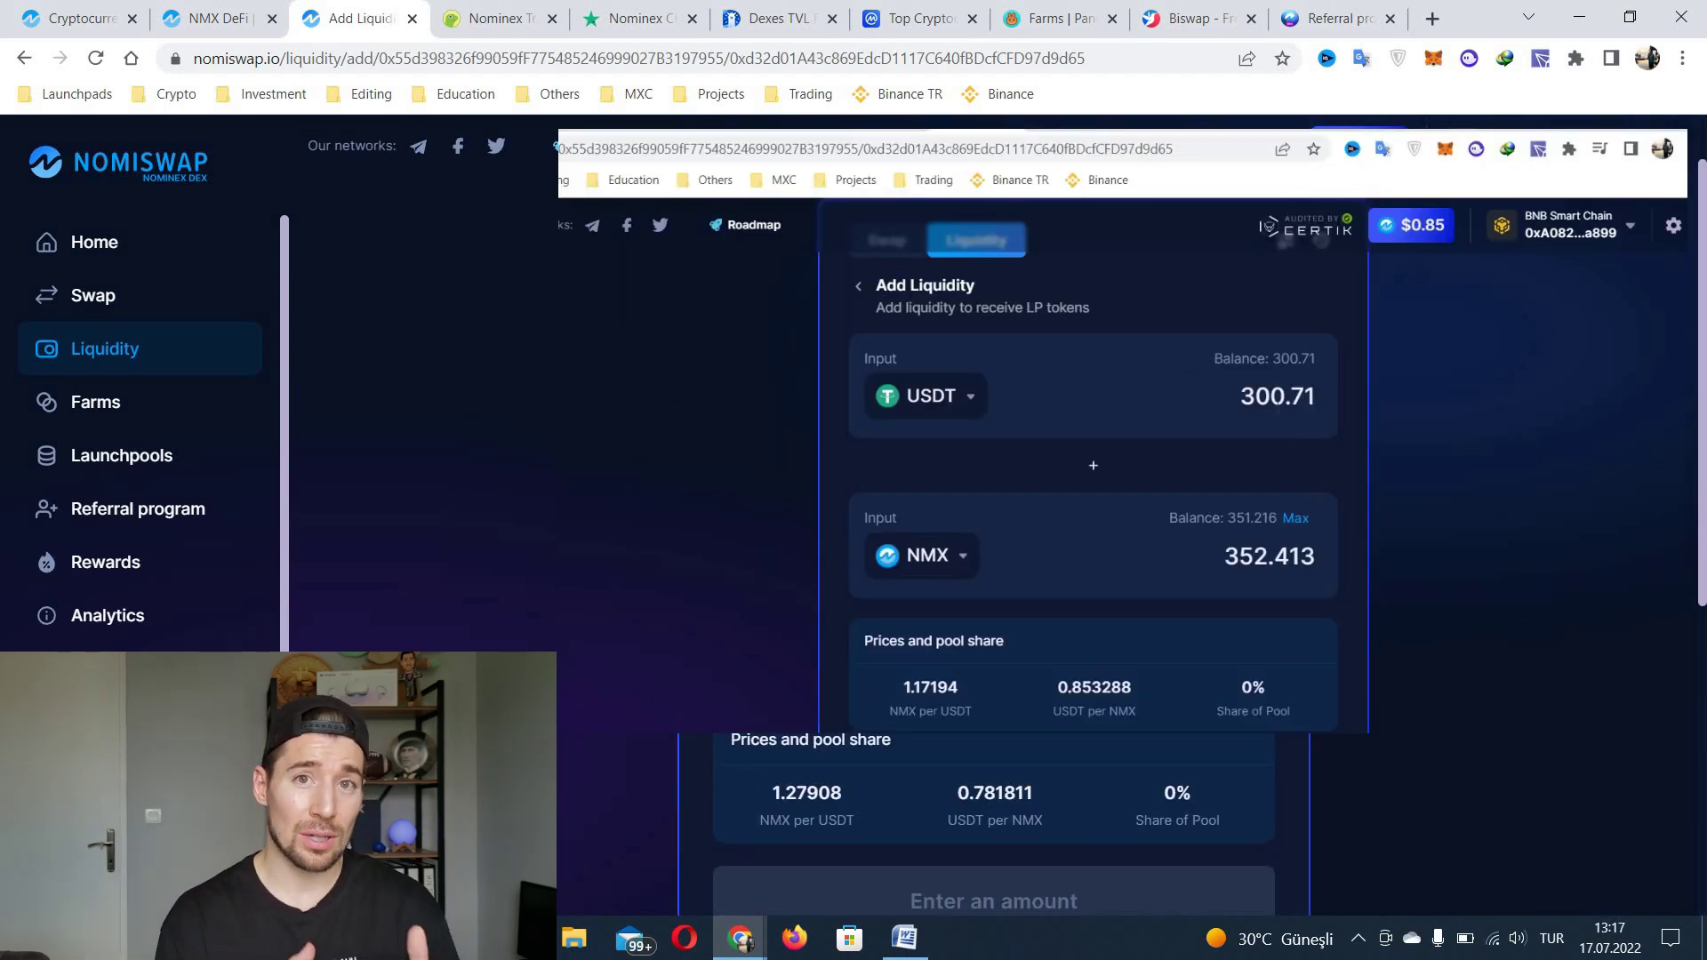
left_click(1296, 521)
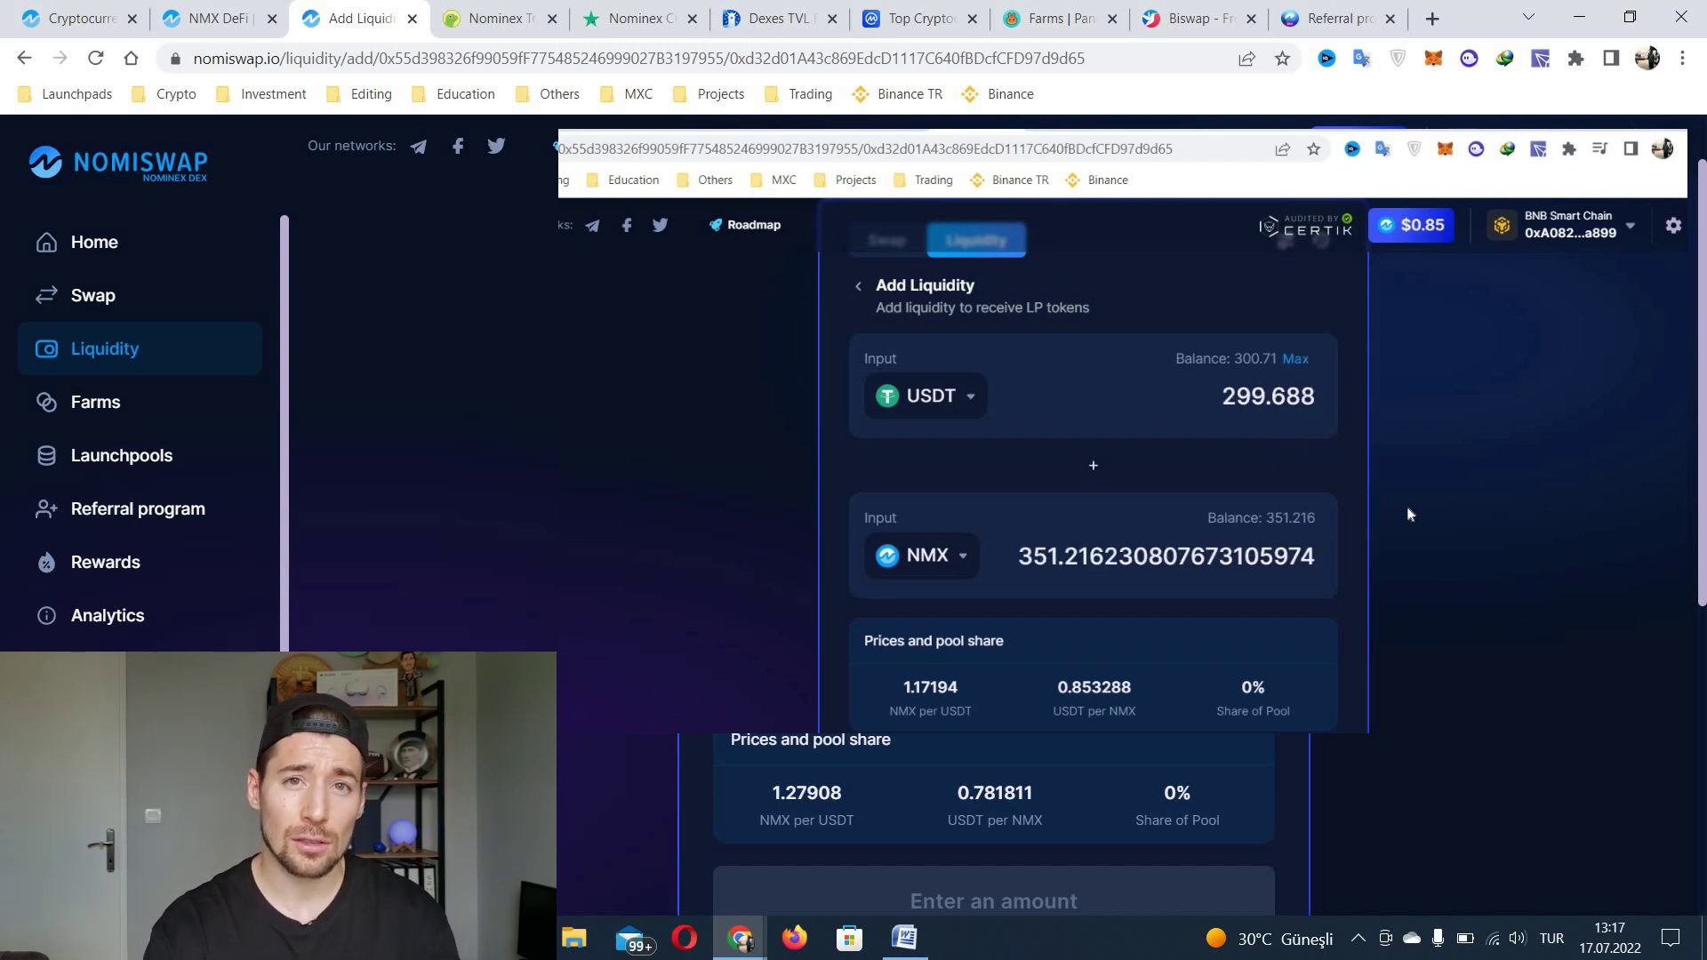
scroll(1008, 743, "down", 1)
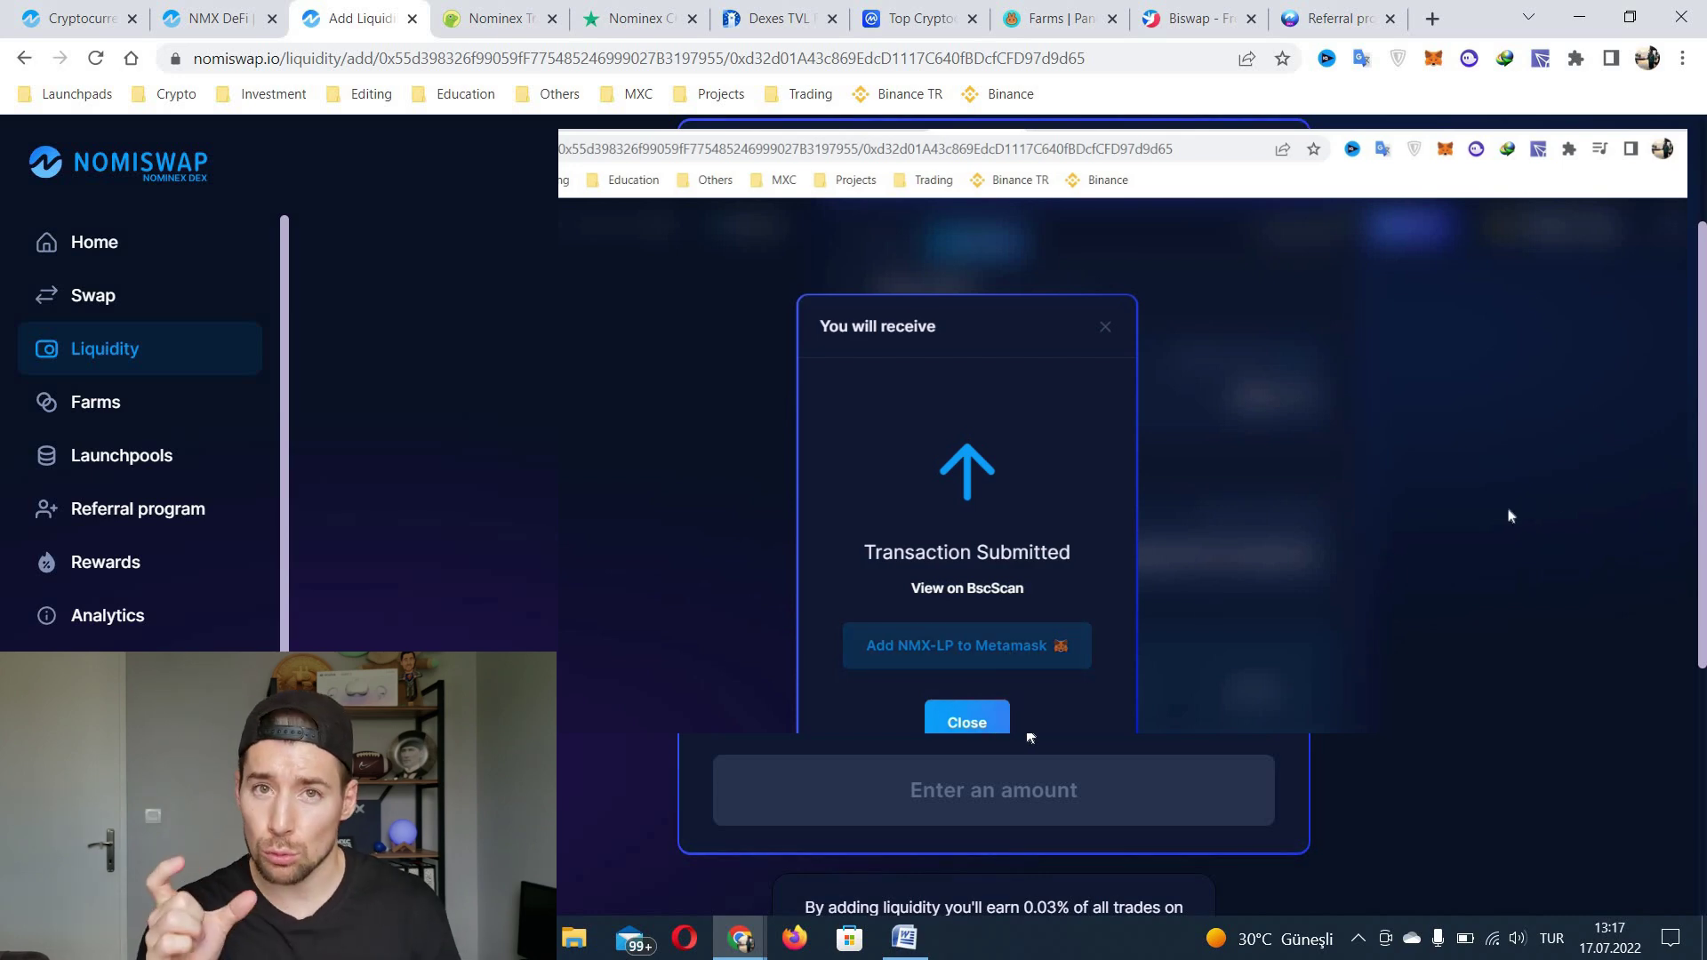
Open the farms page, stake the maximum LP token balance in the NMX-USDT farm, and confirm the staking transaction.
left_click(177, 418)
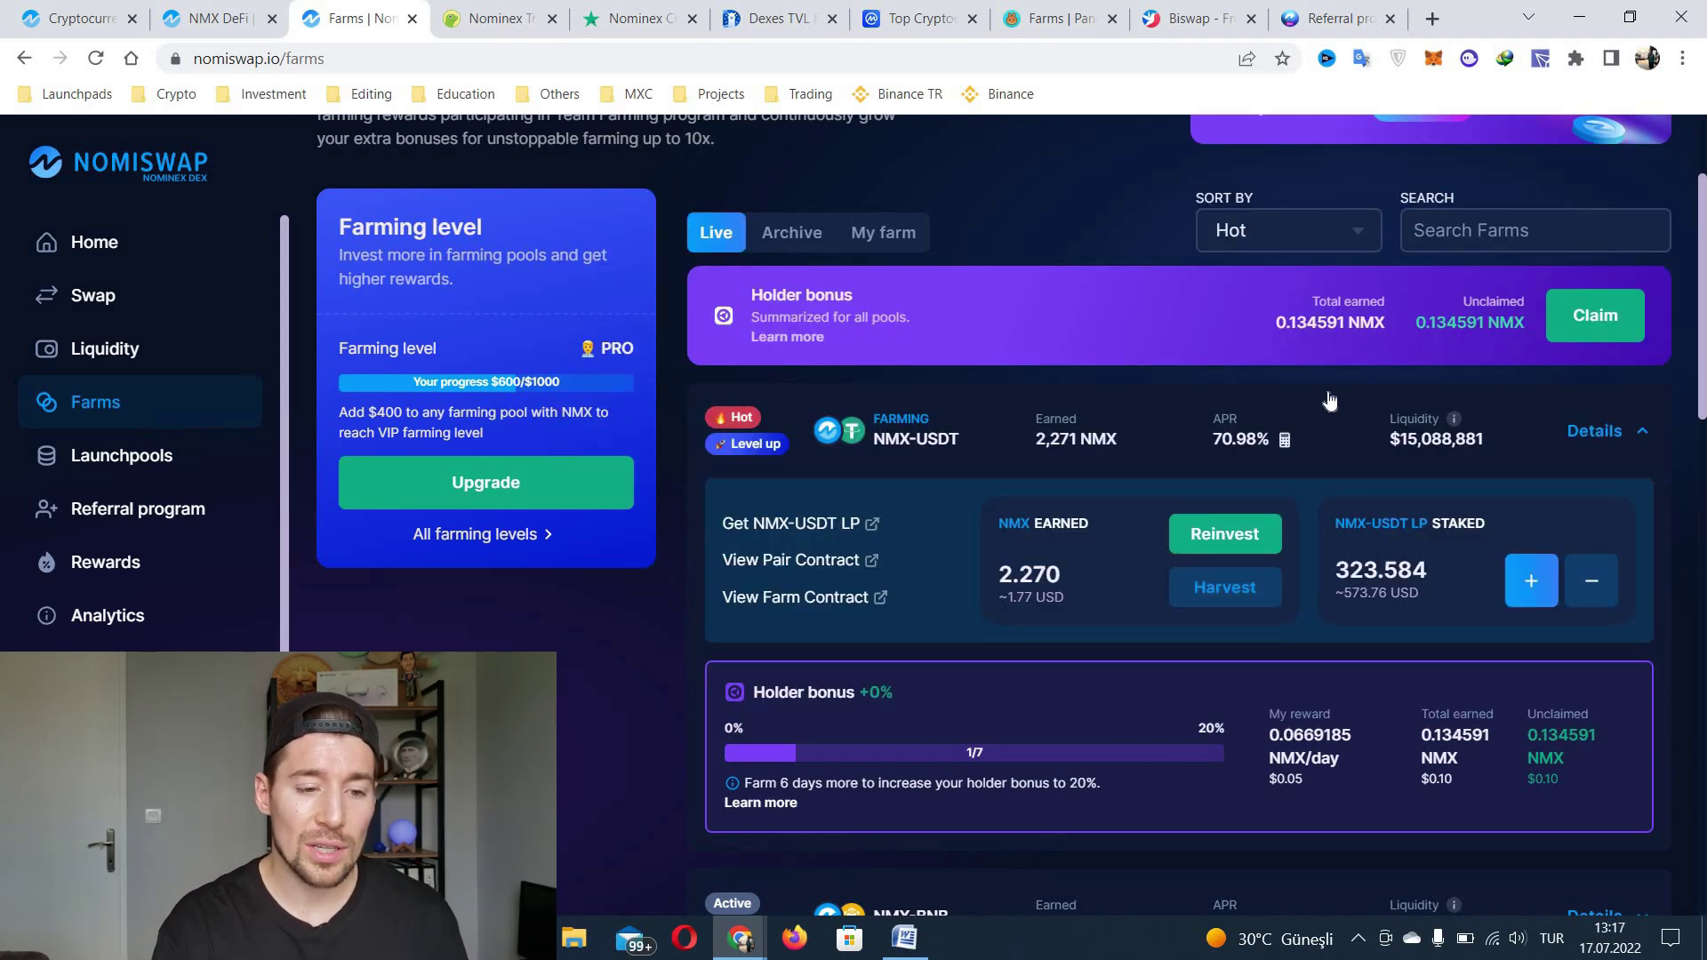
scroll(1337, 525, "down", 5)
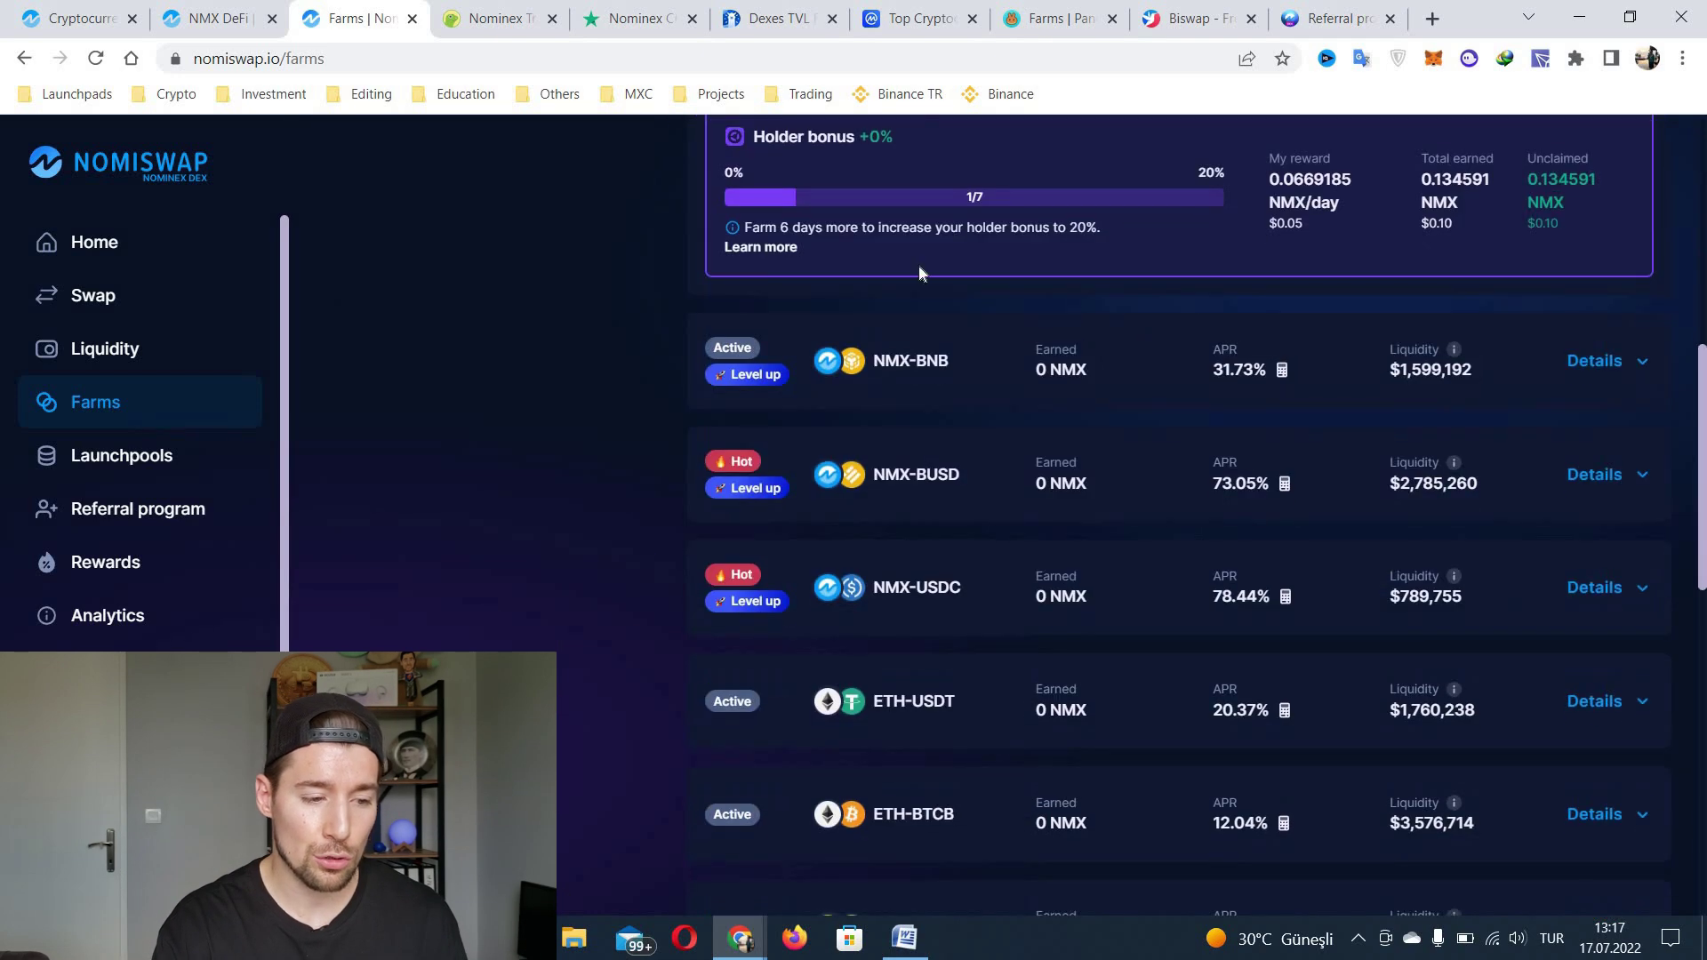
scroll(919, 264, "up", 4)
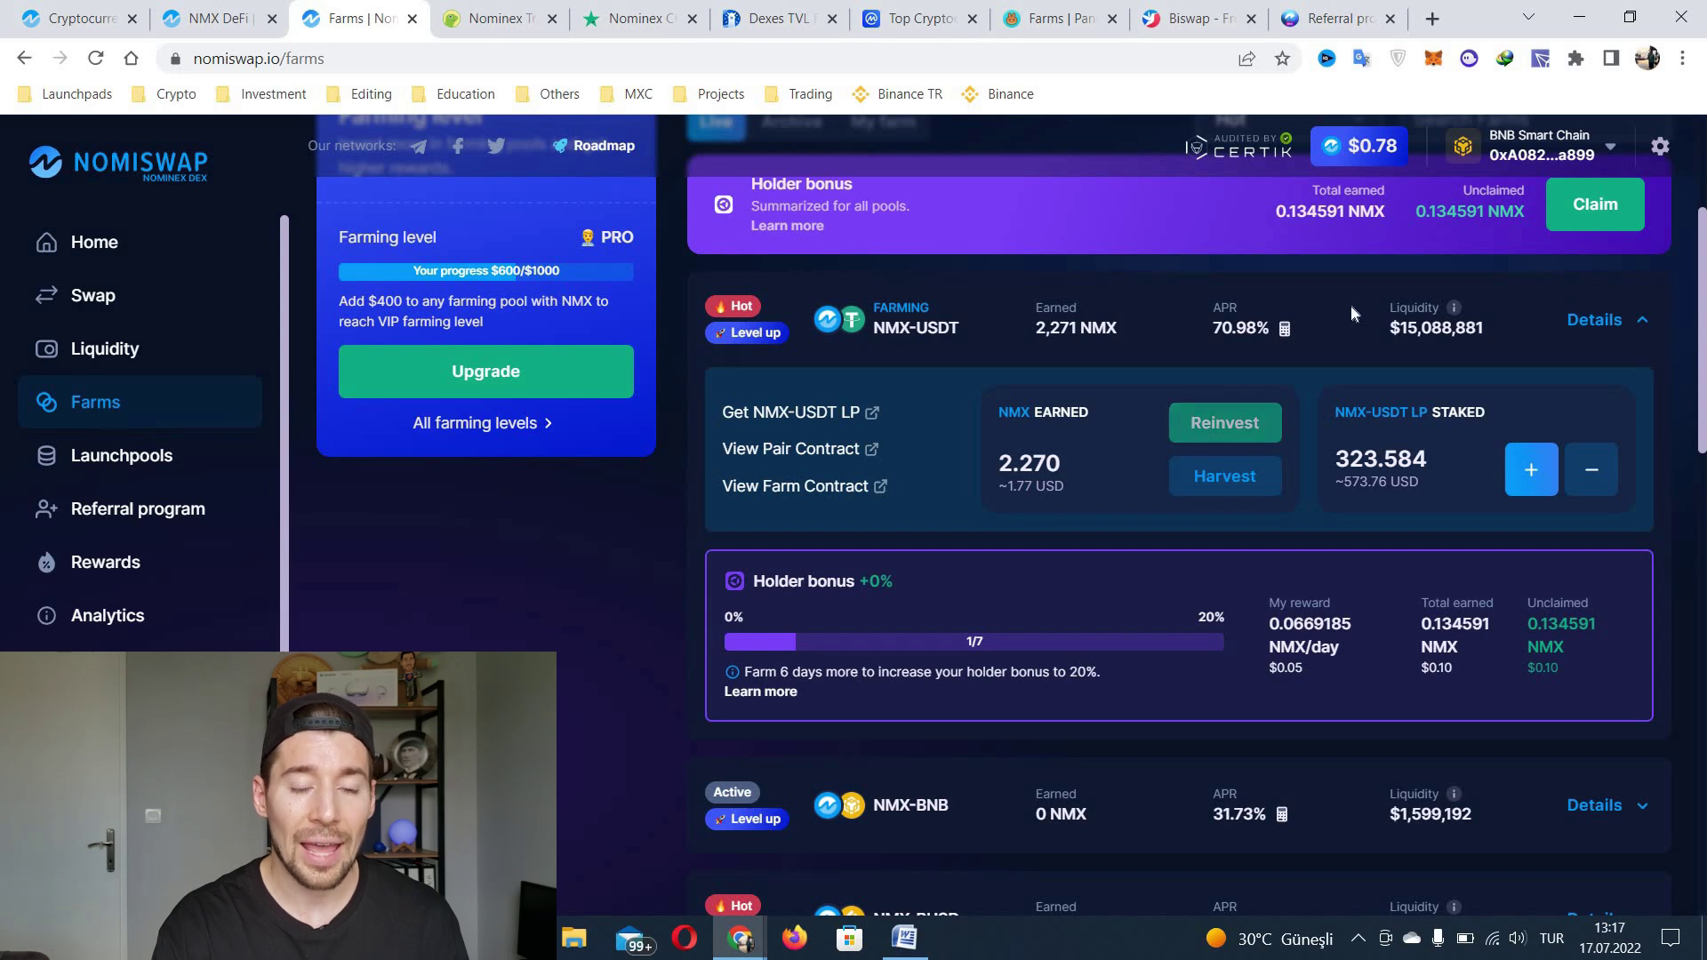
scroll(1418, 406, "down", 3)
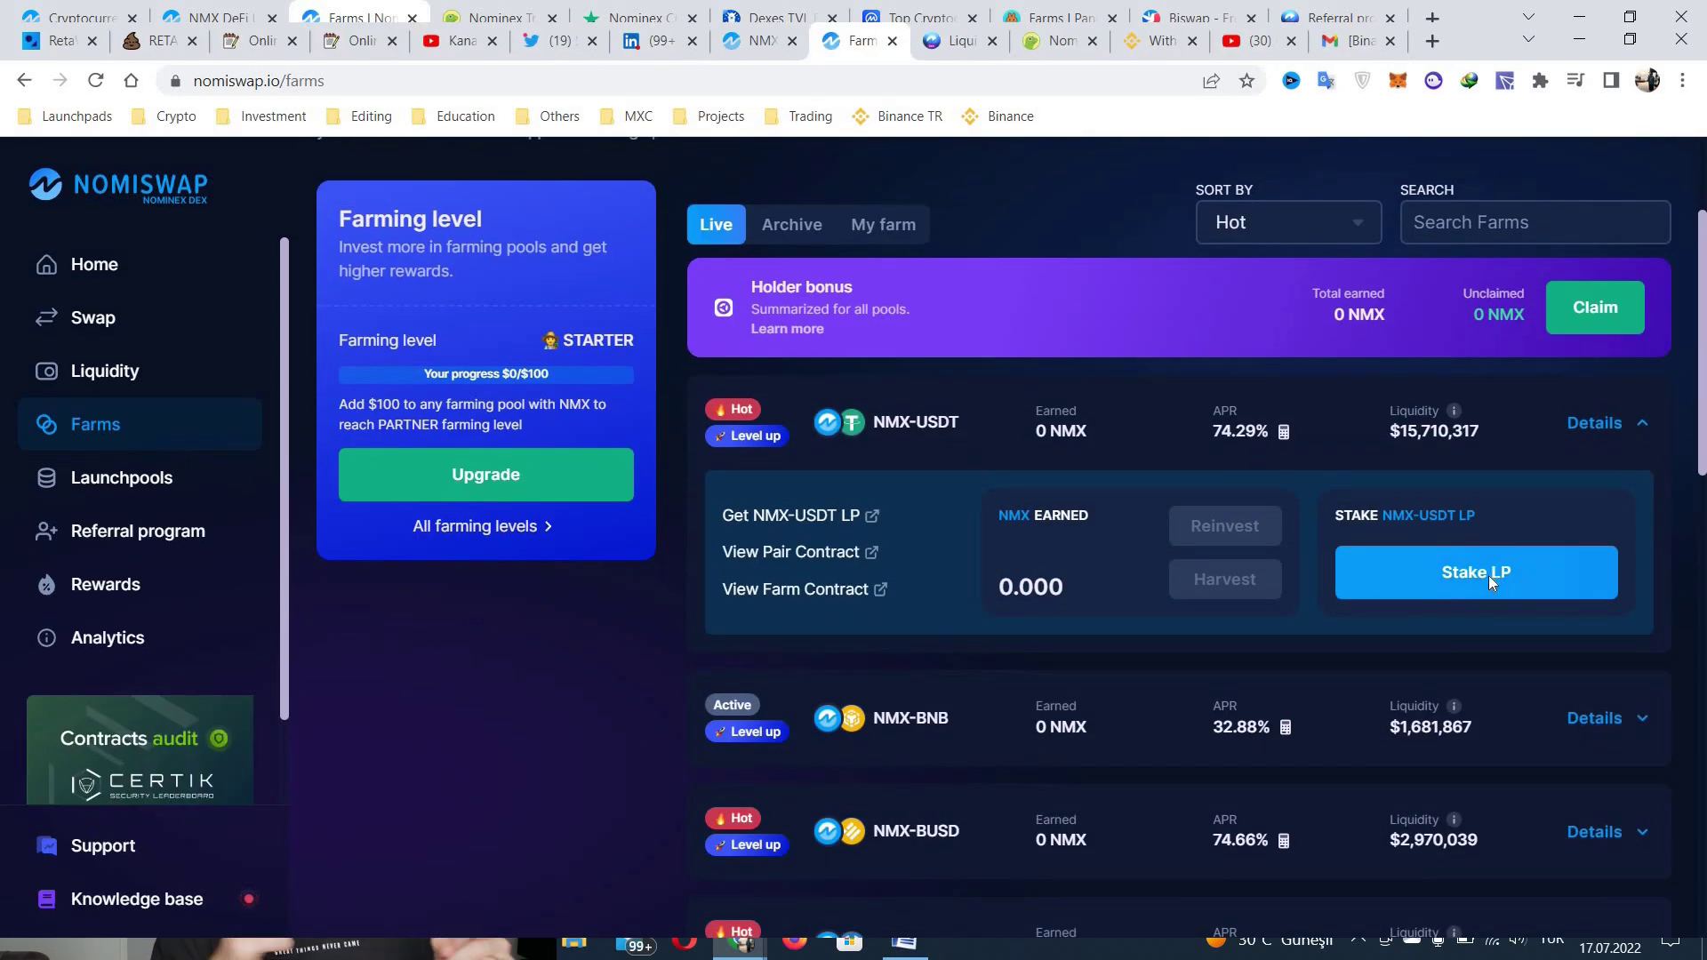
left_click(1488, 575)
left_click(915, 498)
left_click(988, 638)
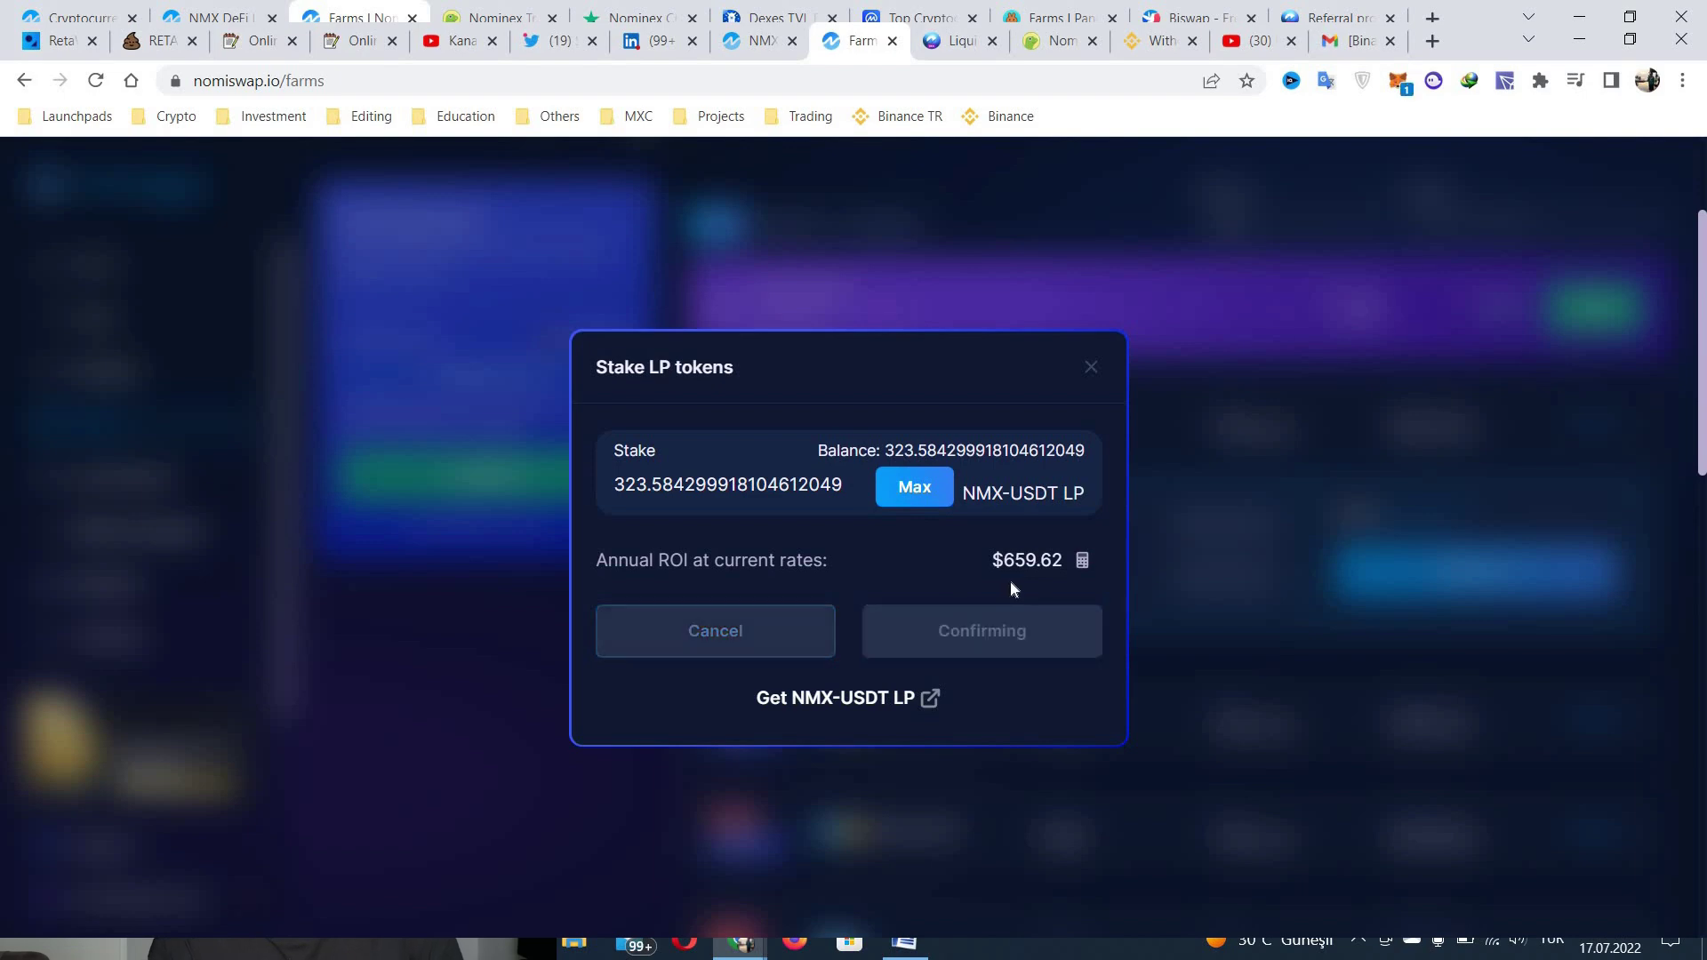
left_click(1596, 656)
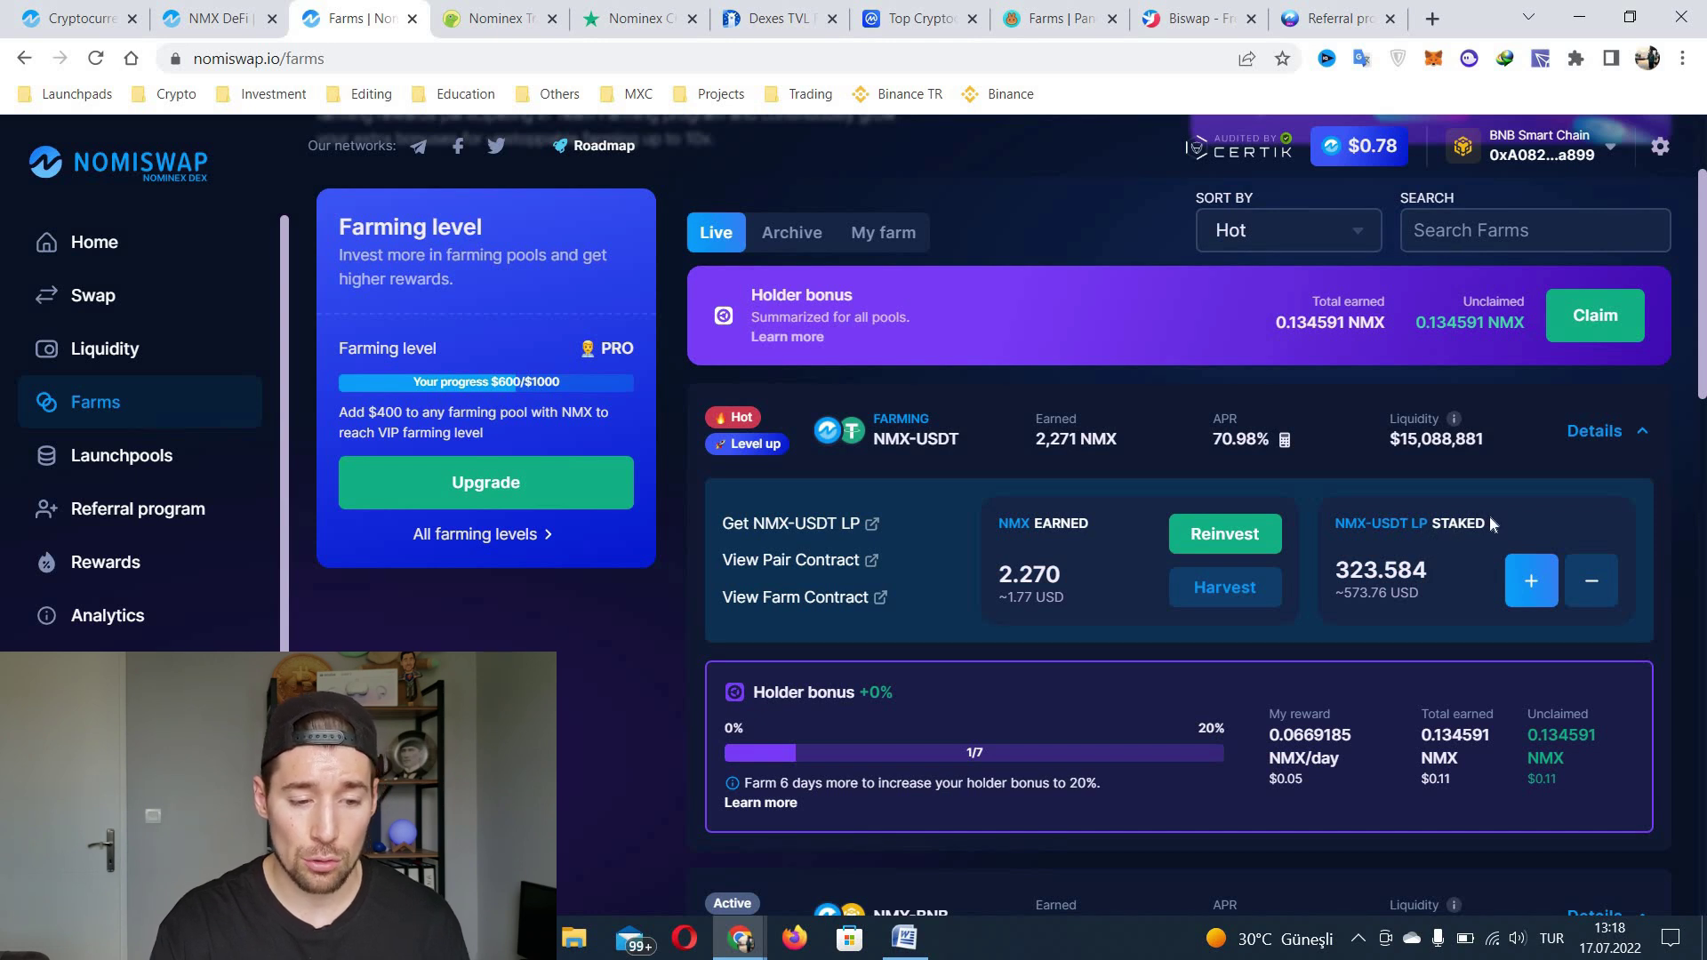
left_click(1218, 588)
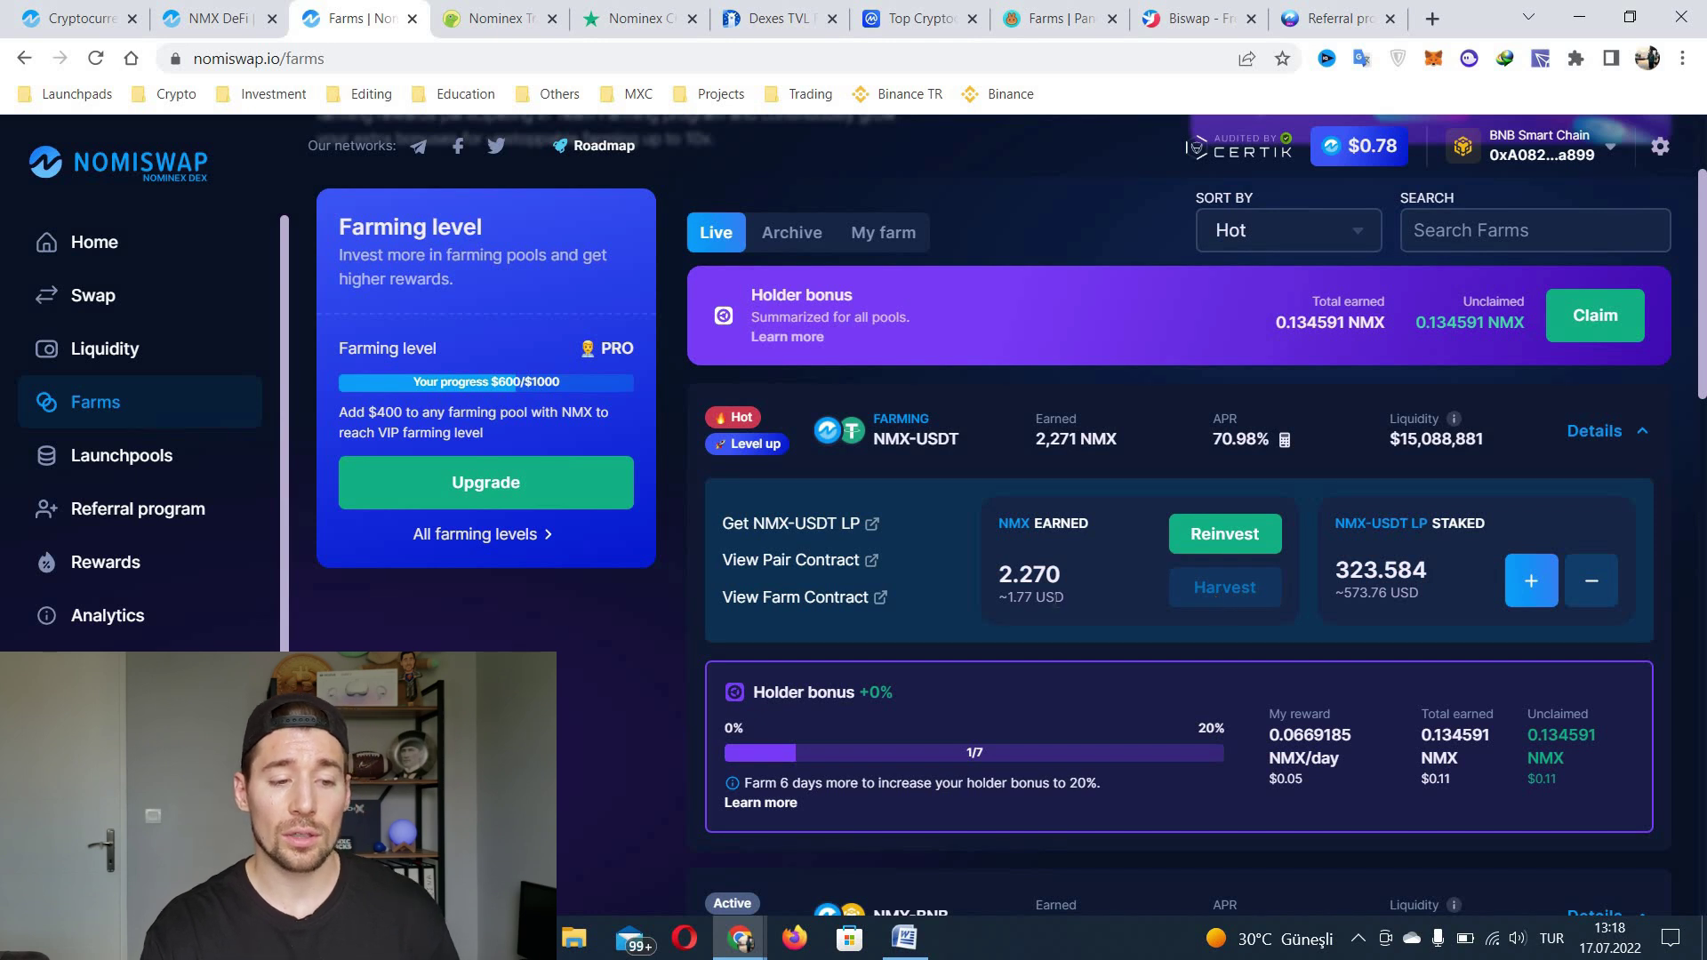